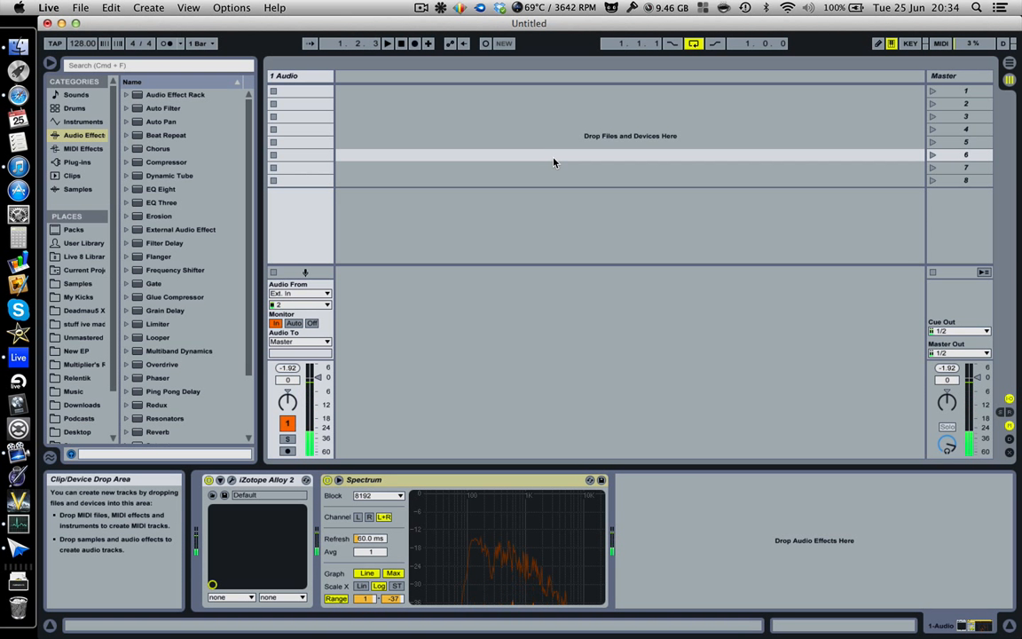
{"action": "left_click", "coordinate": [77, 189]}
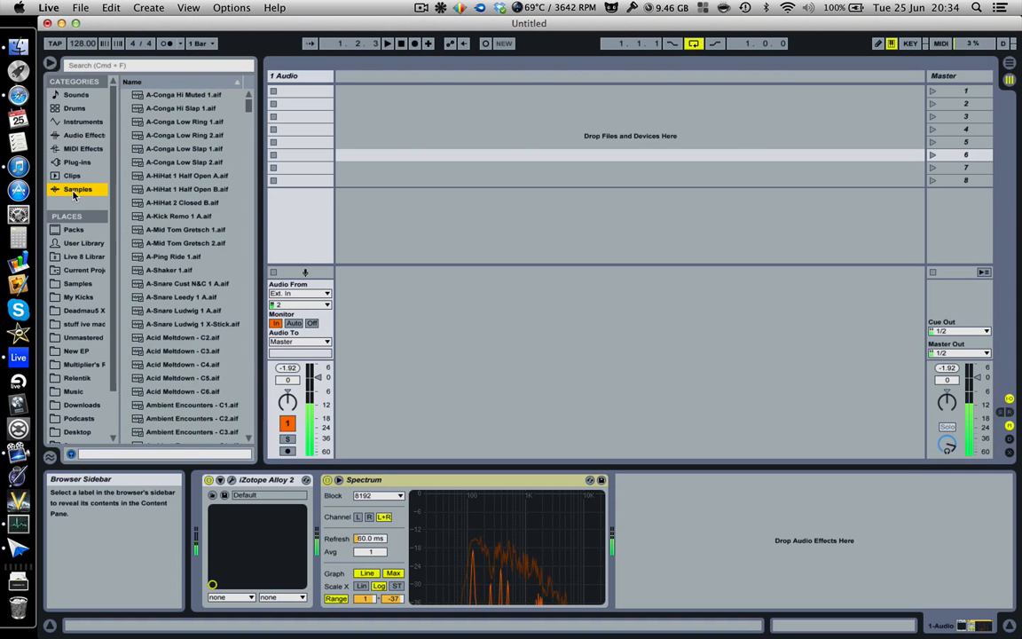
{"action": "left_click", "coordinate": [85, 257]}
{"action": "left_click", "coordinate": [92, 284]}
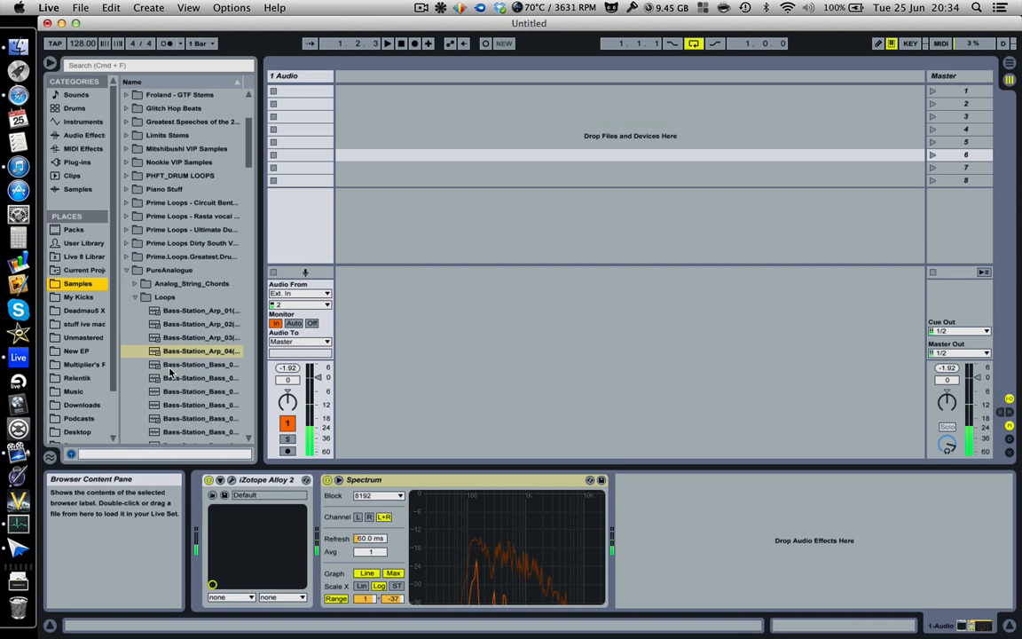
{"action": "scroll", "coordinate": [169, 241], "scroll_direction": "down", "scroll_amount": 5}
{"action": "scroll", "coordinate": [168, 241], "scroll_direction": "up", "scroll_amount": 5}
{"action": "left_click", "coordinate": [129, 257]}
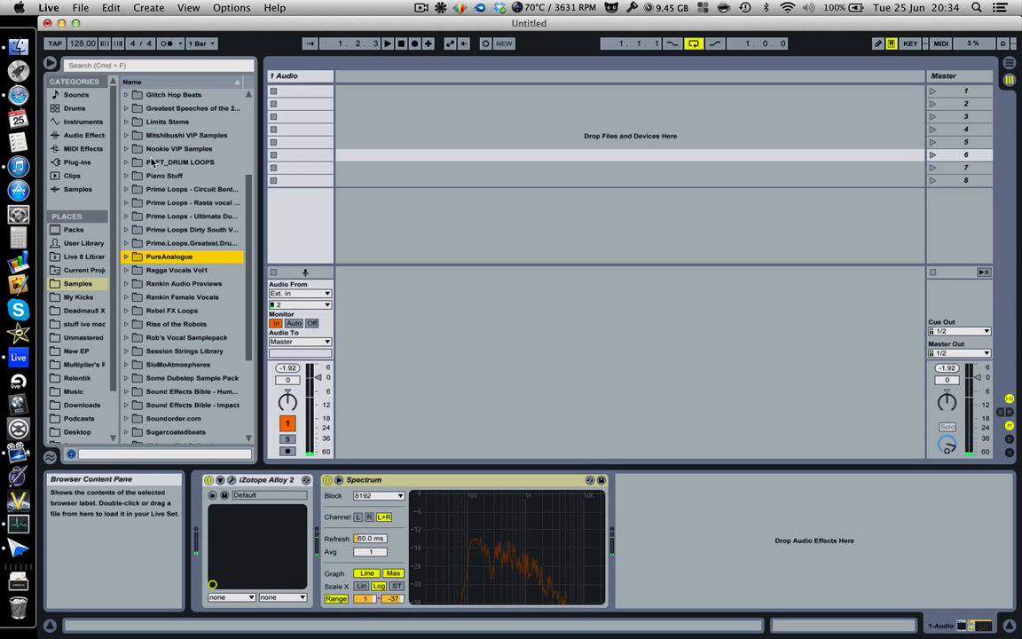
Load XF_Loop_004.wav from the Loops folder of the Deadmau5 samples into the first slot of a new audio track.
{"action": "left_click", "coordinate": [84, 312]}
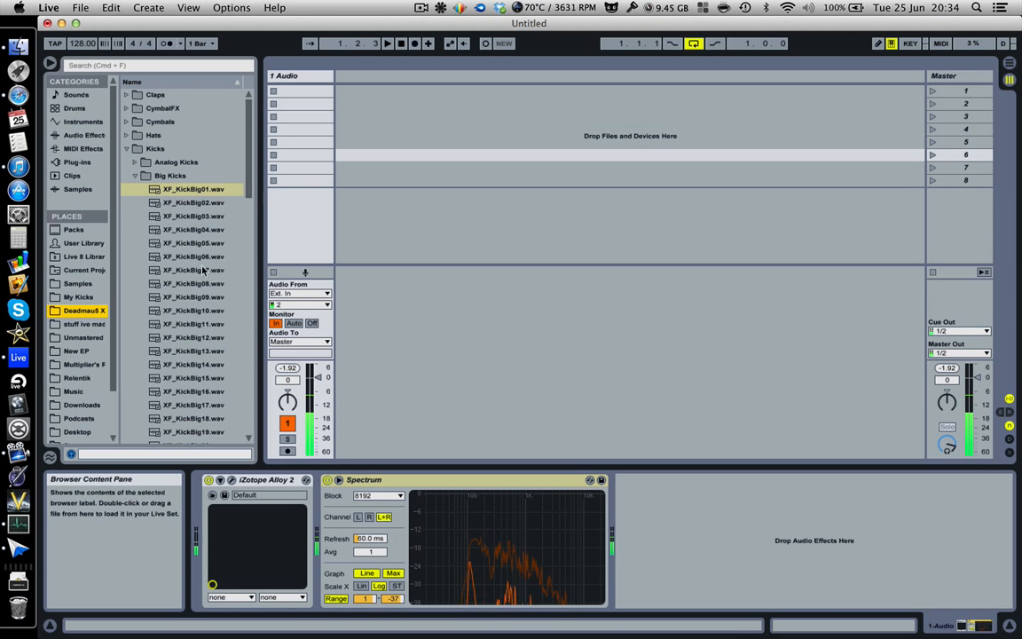
{"action": "left_click", "coordinate": [127, 149]}
{"action": "left_click", "coordinate": [126, 163]}
{"action": "left_click_drag", "start_coordinate": [184, 216], "coordinate": [418, 94]}
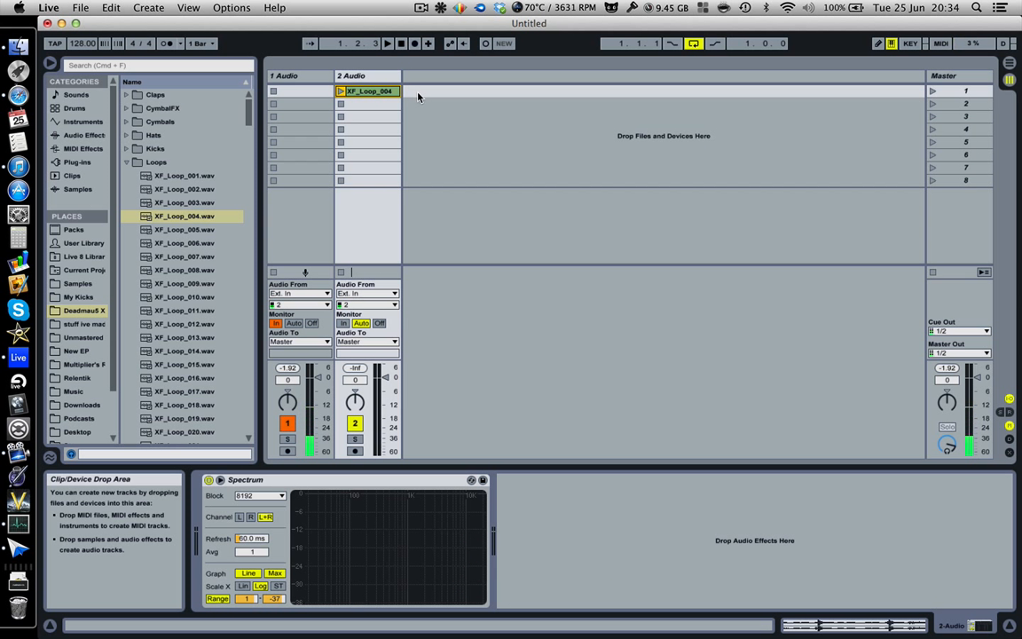
Lower the loop track's volume to about -8.9 dB and launch the XF_Loop_004 clip.
{"action": "left_click_drag", "start_coordinate": [385, 378], "coordinate": [383, 400]}
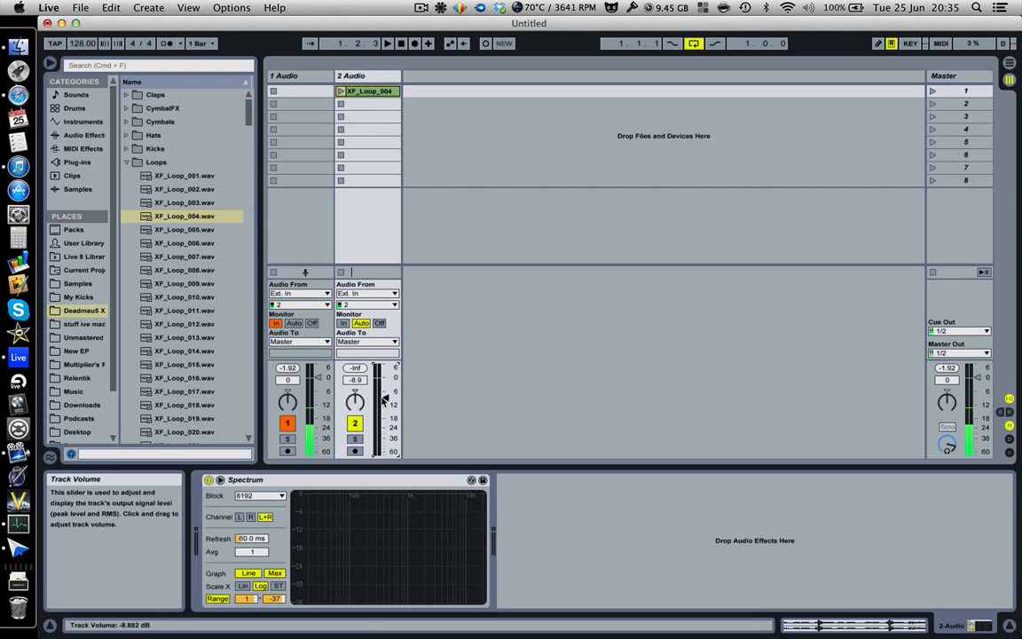
{"action": "left_click", "coordinate": [341, 92]}
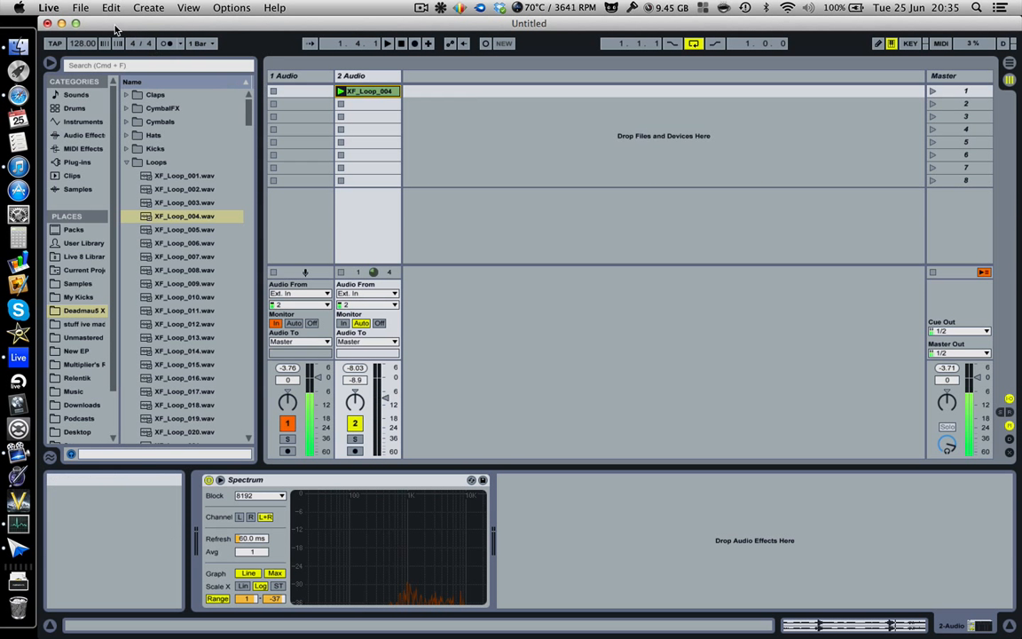
Insert a return track and show the mixer's send section and return tracks.
{"action": "left_click", "coordinate": [144, 10]}
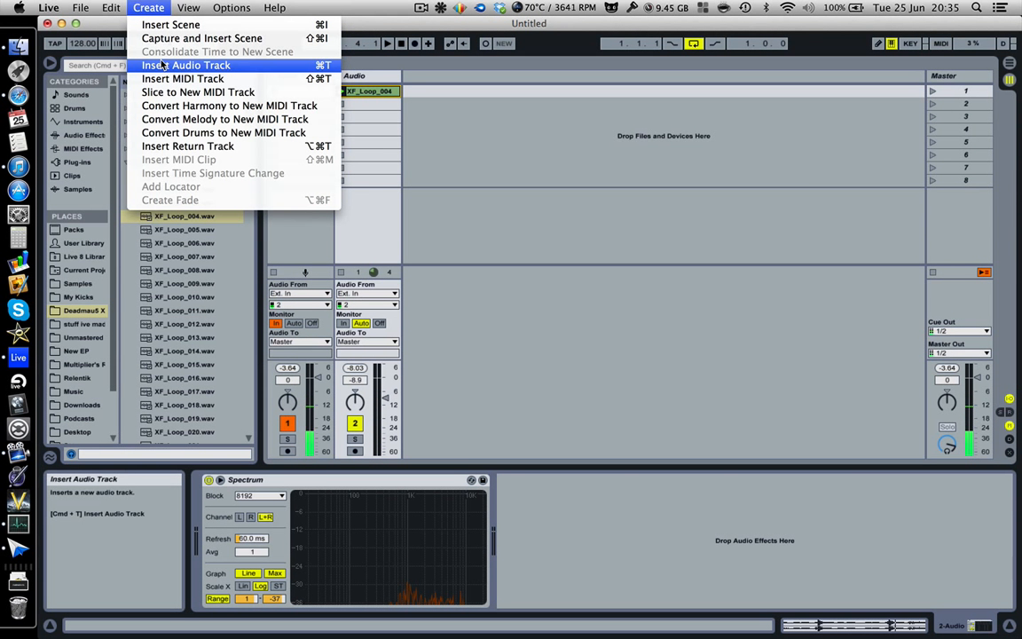
{"action": "left_click", "coordinate": [184, 148]}
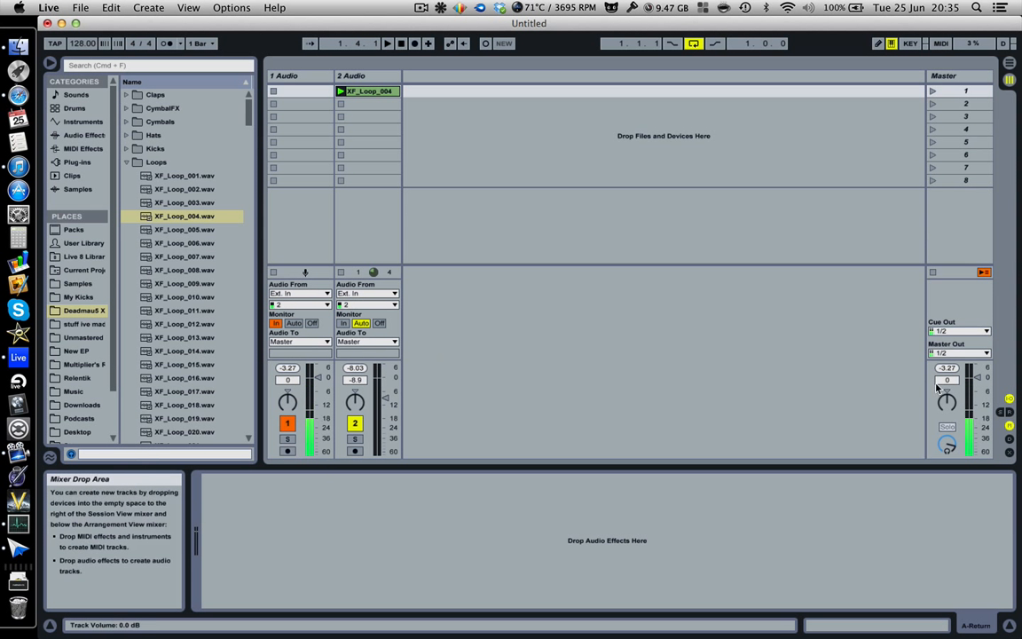
{"action": "left_click", "coordinate": [1004, 413]}
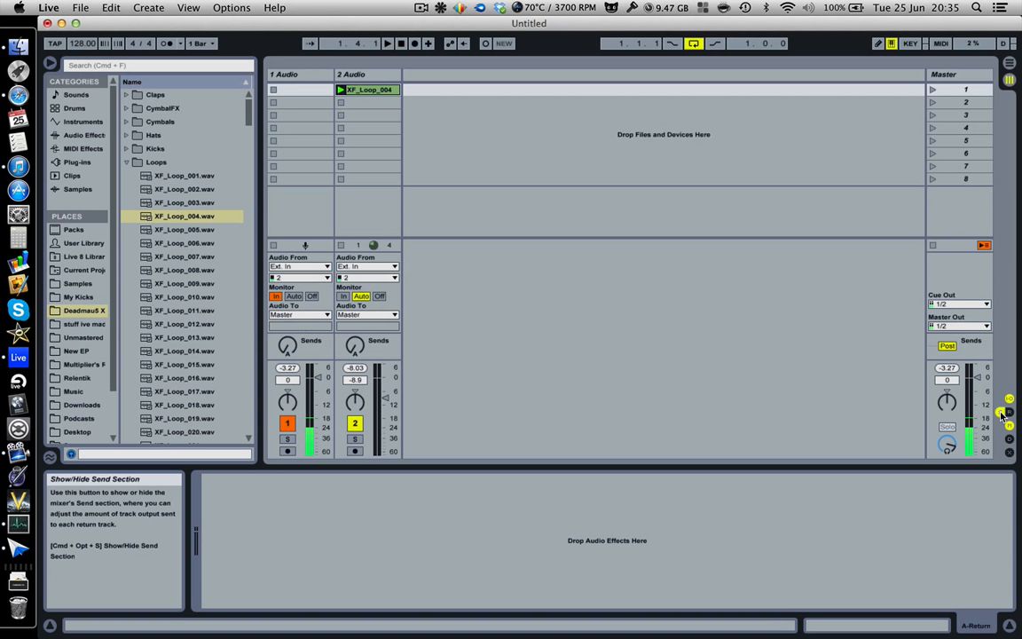
{"action": "left_click", "coordinate": [1011, 417]}
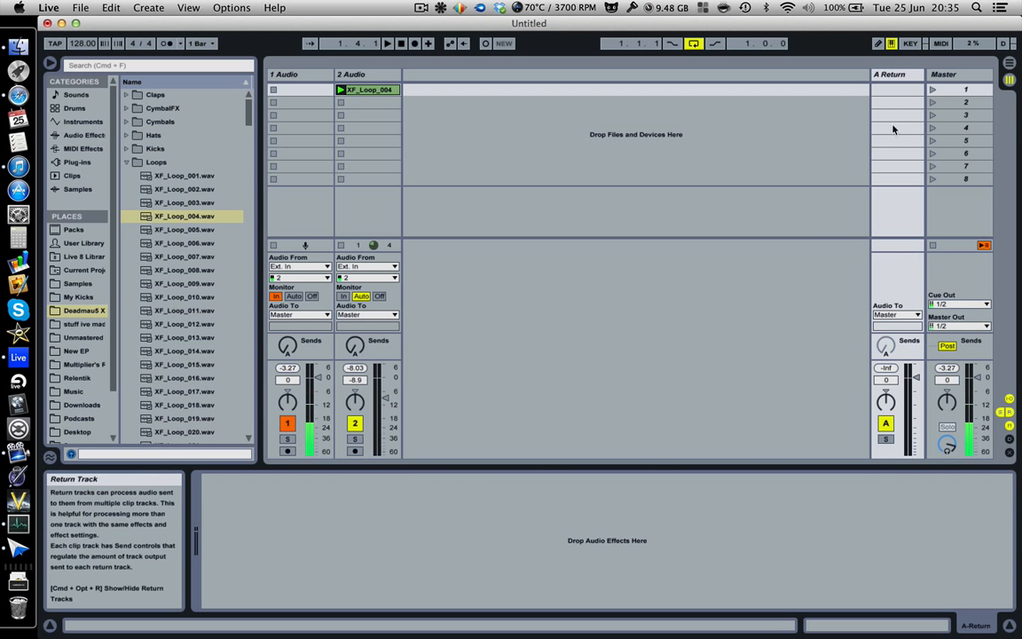
Load the Concert Hall preset from the Reverb effect's Hall presets onto return track A.
{"action": "left_click", "coordinate": [888, 82]}
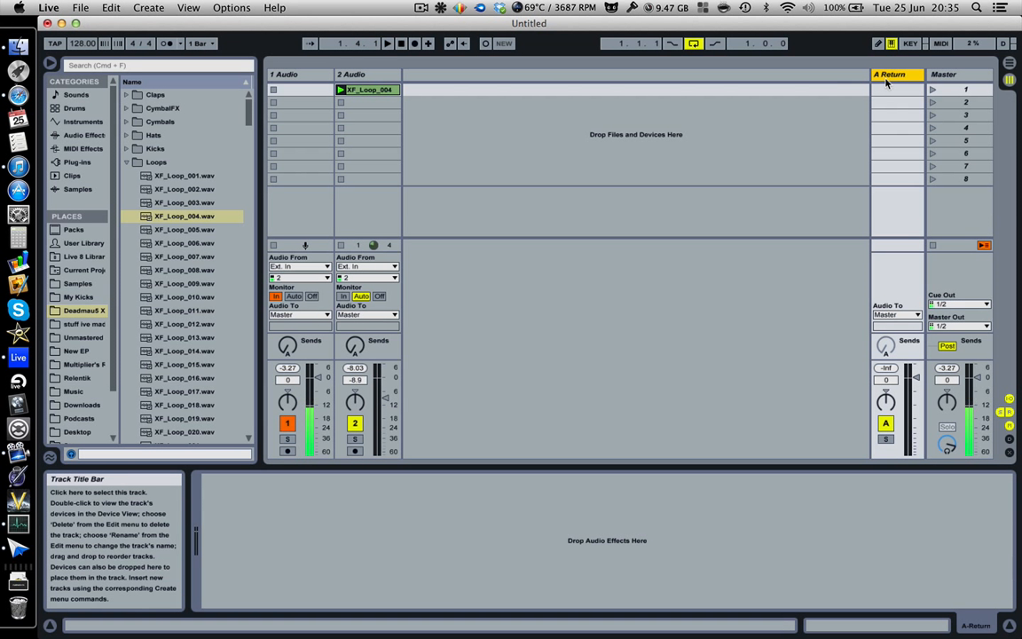
{"action": "left_click", "coordinate": [84, 135]}
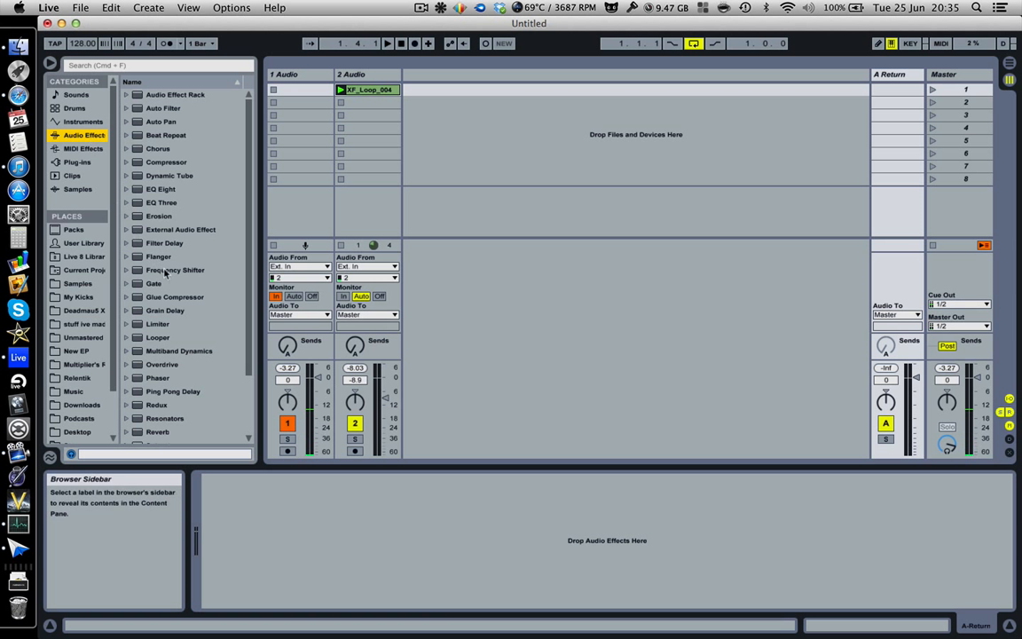
{"action": "scroll", "coordinate": [159, 312], "scroll_direction": "down", "scroll_amount": 5}
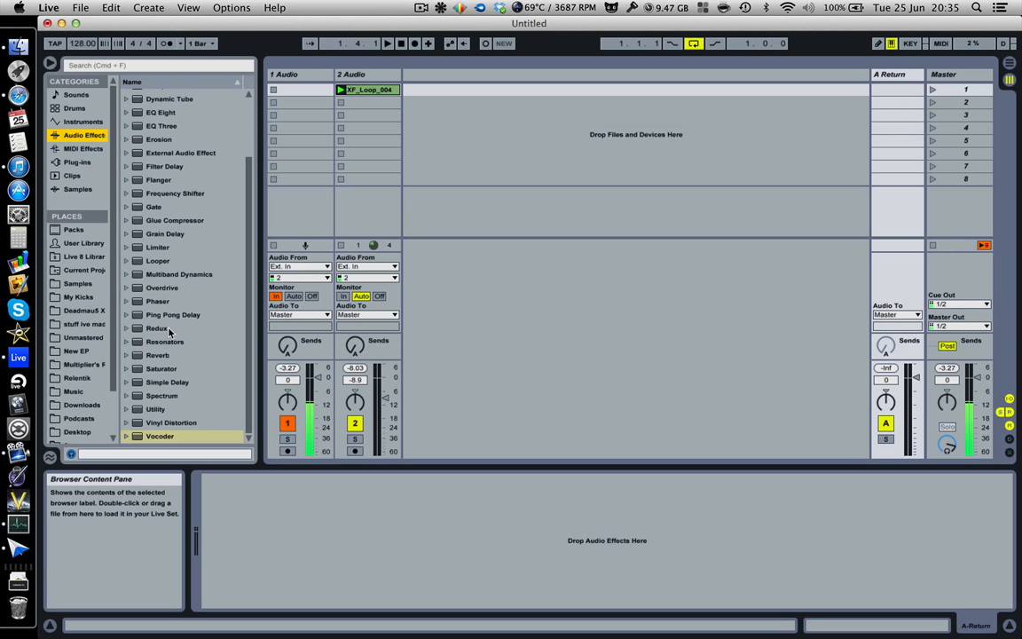
{"action": "left_click", "coordinate": [129, 355]}
{"action": "scroll", "coordinate": [129, 339], "scroll_direction": "down", "scroll_amount": 2}
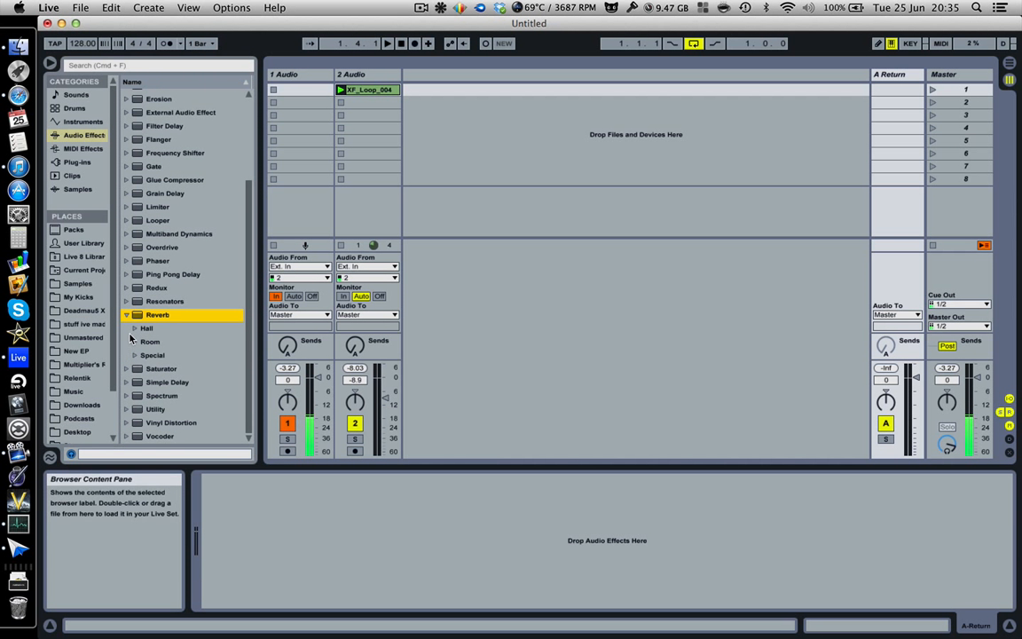
{"action": "left_click", "coordinate": [135, 329]}
{"action": "scroll", "coordinate": [170, 313], "scroll_direction": "down", "scroll_amount": 7}
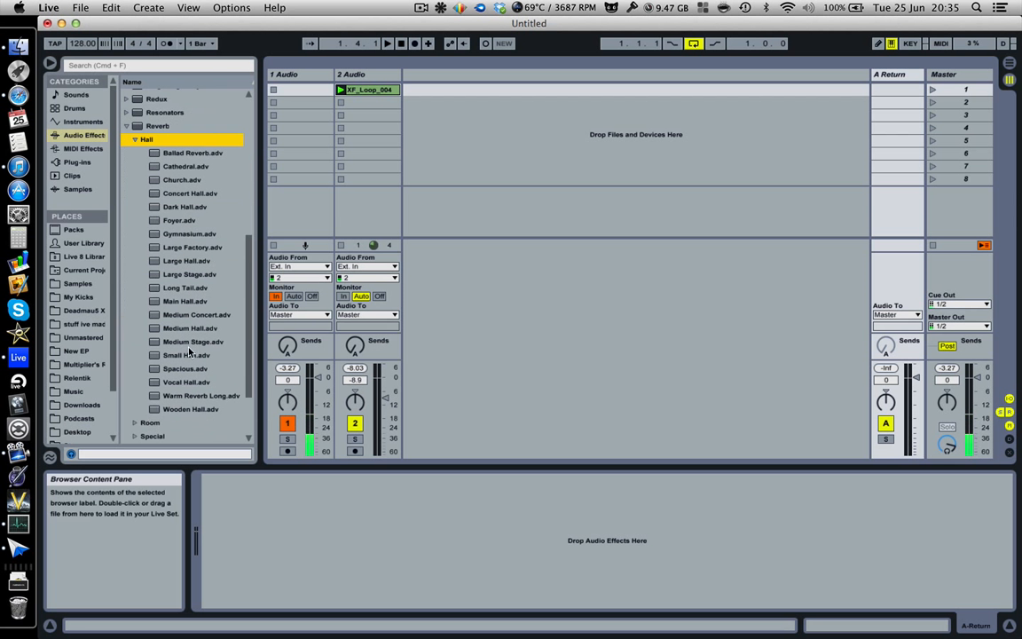
{"action": "double_click", "coordinate": [185, 194]}
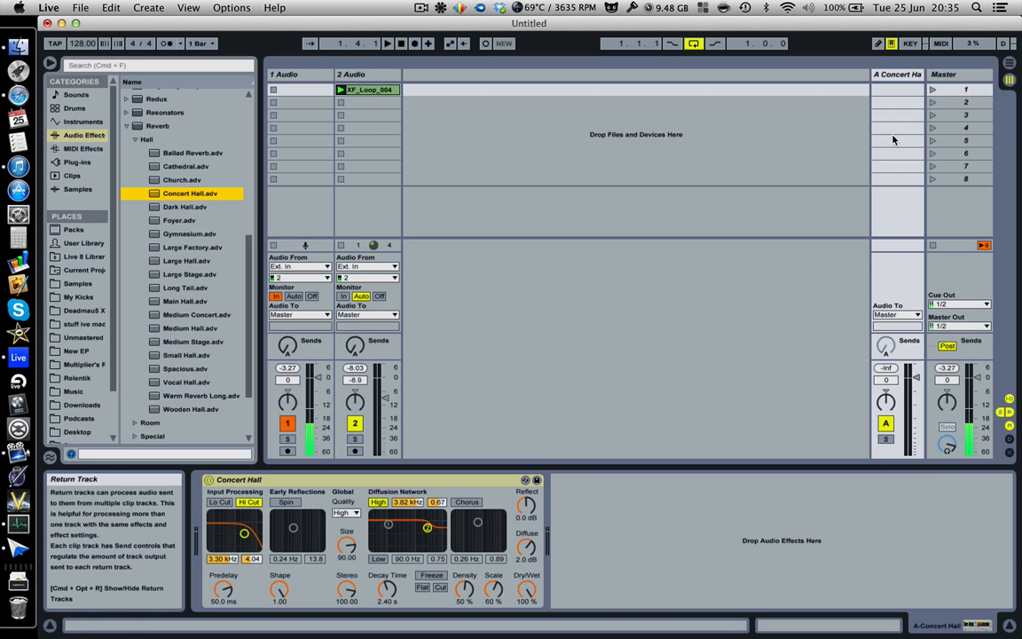
Select the 2 Audio track, and toggle the mixer's send section and return tracks off and back on.
{"action": "left_click", "coordinate": [352, 77]}
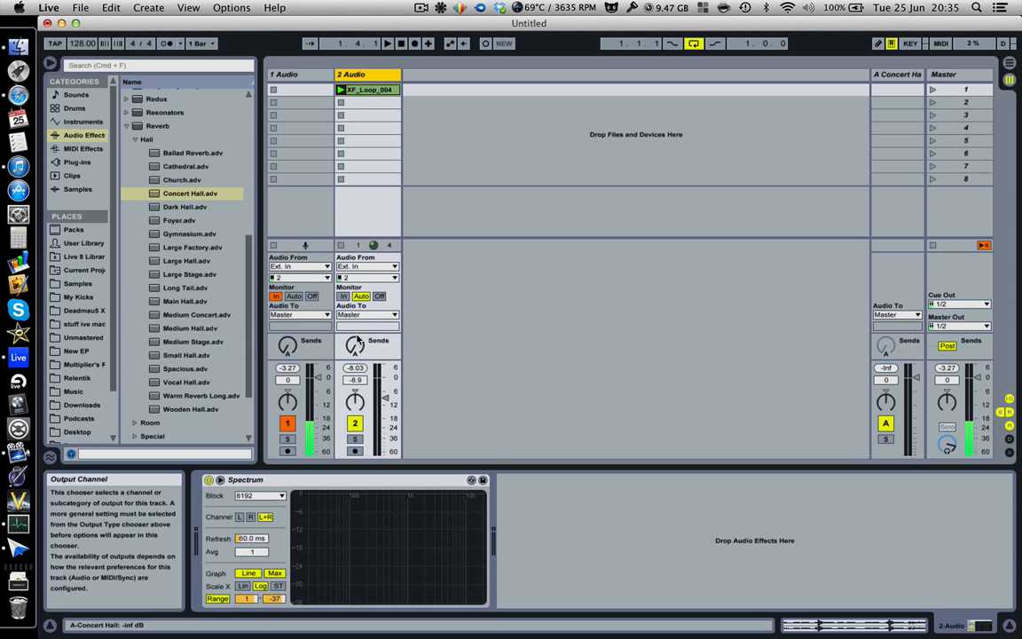
{"action": "left_click", "coordinate": [1001, 412]}
{"action": "left_click", "coordinate": [1001, 413]}
{"action": "left_click", "coordinate": [1006, 412]}
{"action": "left_click", "coordinate": [1006, 413]}
{"action": "left_click", "coordinate": [1005, 412]}
{"action": "left_click", "coordinate": [1005, 413]}
{"action": "left_click", "coordinate": [1006, 413]}
{"action": "left_click", "coordinate": [1001, 412]}
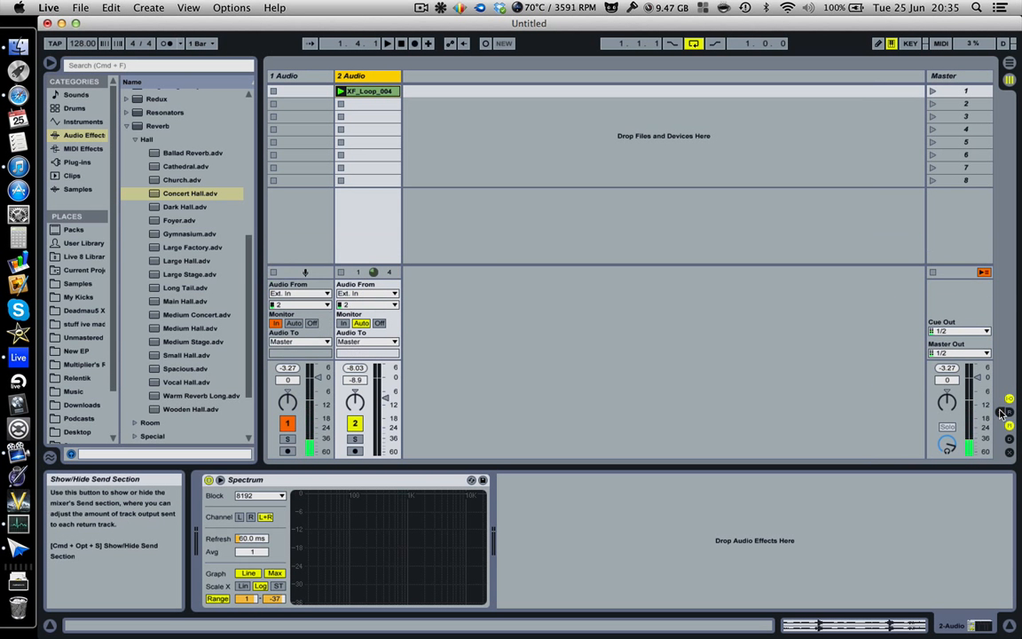
{"action": "left_click", "coordinate": [1007, 413]}
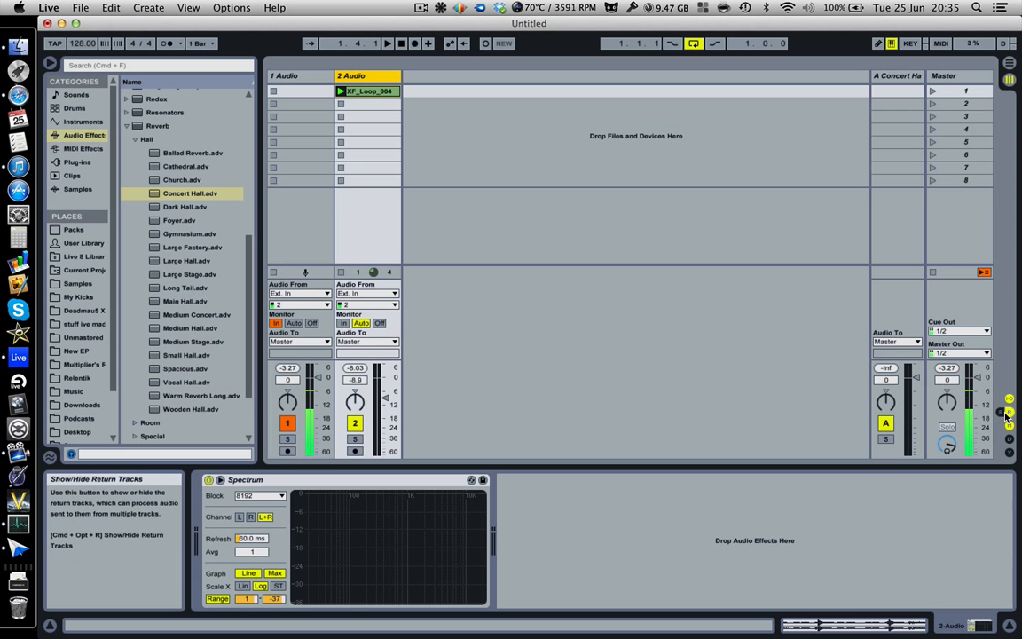
{"action": "left_click", "coordinate": [1003, 414]}
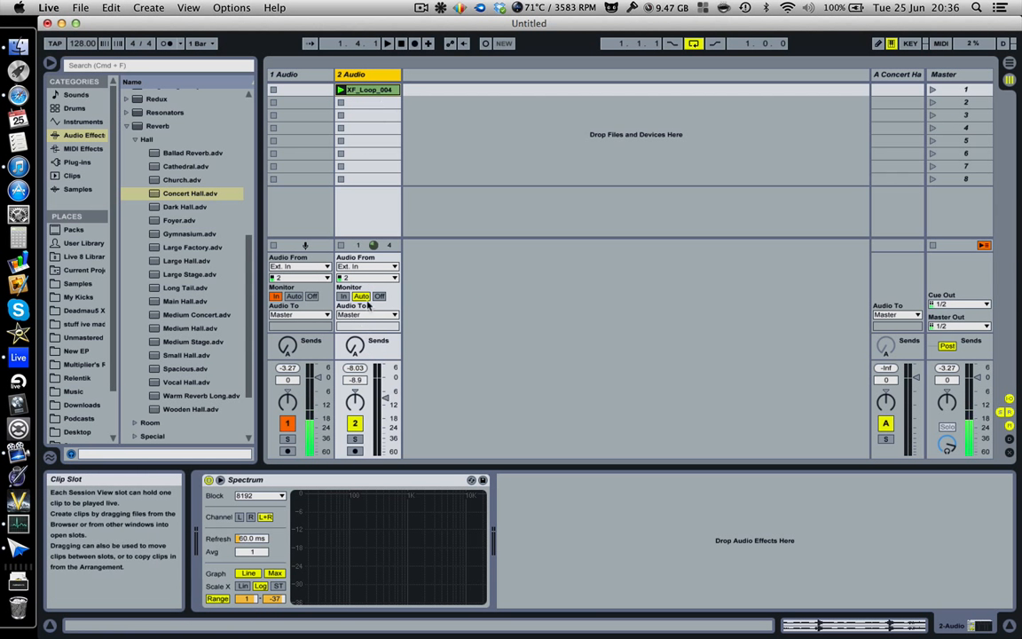
Raise the 2 Audio track's send to the Concert Hall return to about -25 dB and turn it back down to -inf.
{"action": "left_click", "coordinate": [897, 74]}
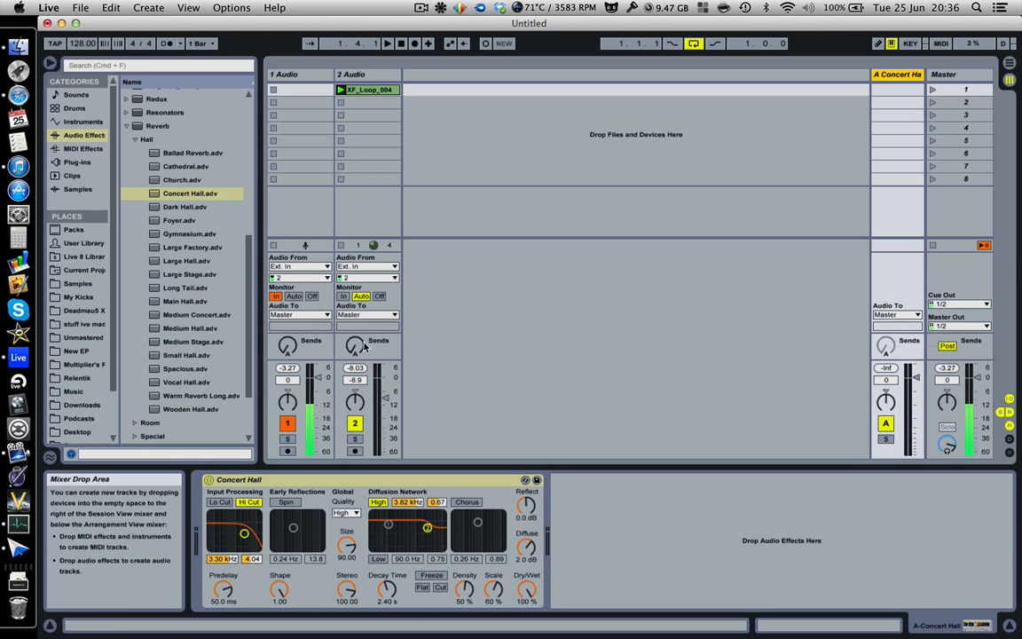
{"action": "left_click_drag", "start_coordinate": [355, 346], "coordinate": [355, 394]}
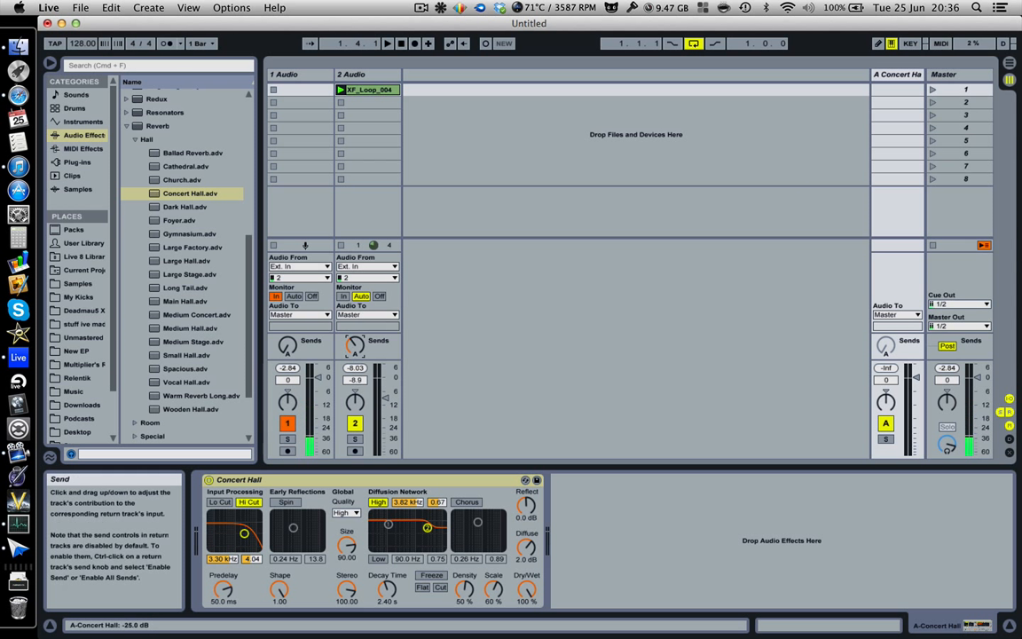
{"action": "left_click_drag", "start_coordinate": [355, 346], "coordinate": [355, 334]}
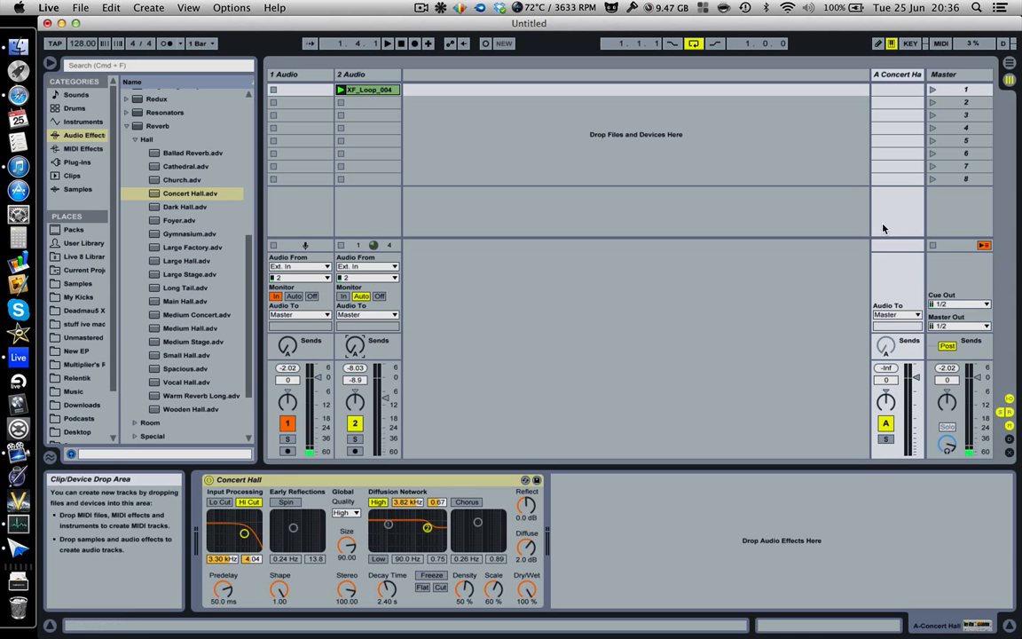
Audition the loop with its Concert Hall send raised to about -23.5 dB, and reset the send to -inf.
{"action": "key", "text": "space"}
{"action": "mouse_move", "coordinate": [355, 346]}
{"action": "left_mouse_down"}
{"action": "mouse_move", "coordinate": [355, 305]}
{"action": "mouse_move", "coordinate": [352, 377]}
{"action": "mouse_move", "coordinate": [352, 324]}
{"action": "left_mouse_up"}
{"action": "key", "text": "space"}
{"action": "key", "text": "space"}
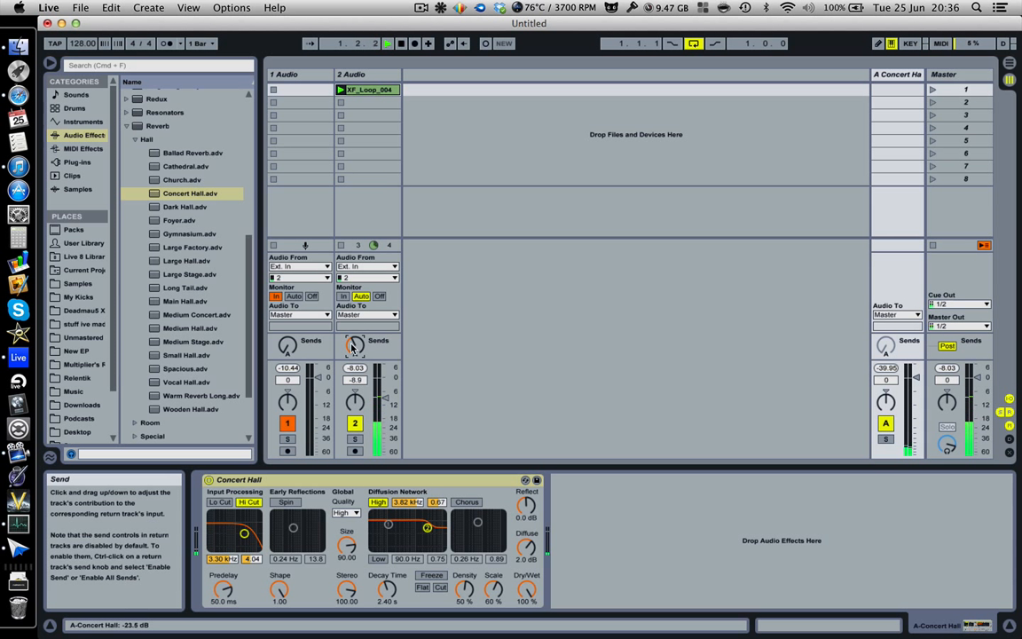
{"action": "key", "text": "space"}
{"action": "key", "text": "Delete"}
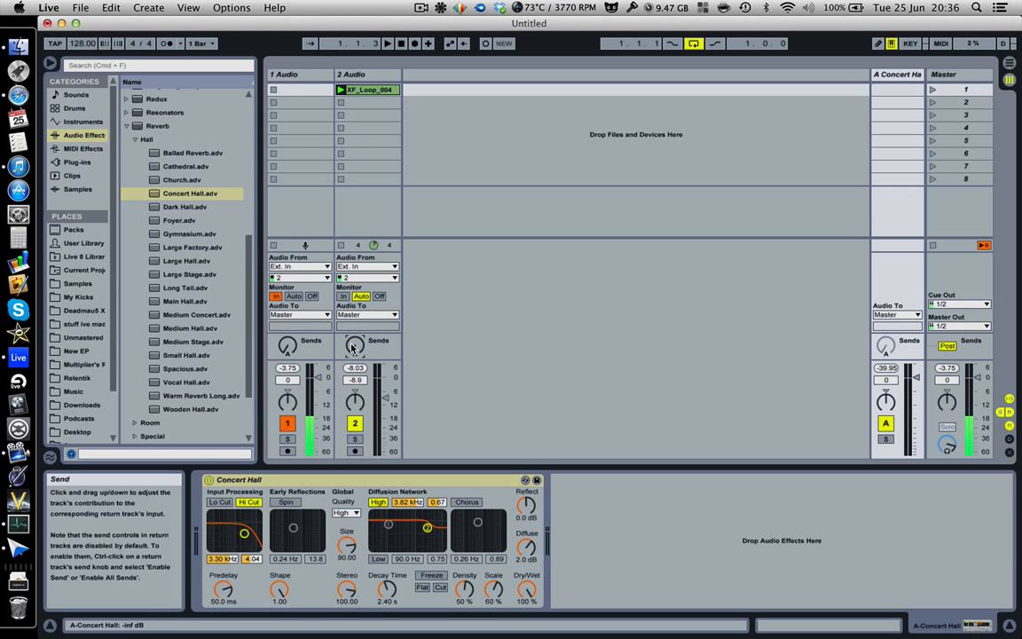
Try the Concert Hall reverb directly on the 2 Audio track after Spectrum, and remove it again.
{"action": "left_click", "coordinate": [906, 77]}
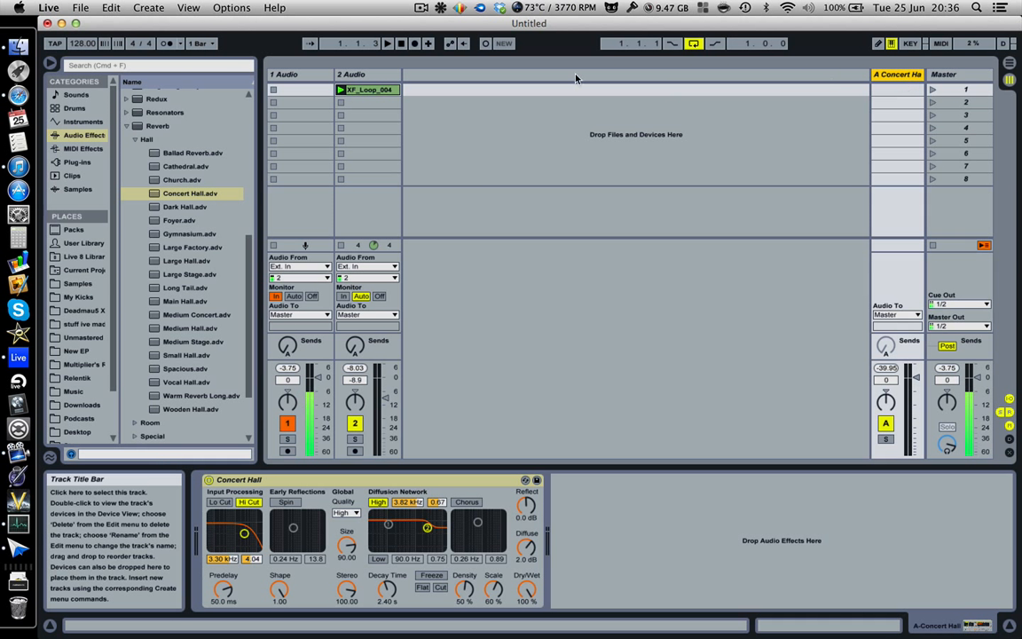
{"action": "left_click", "coordinate": [359, 74]}
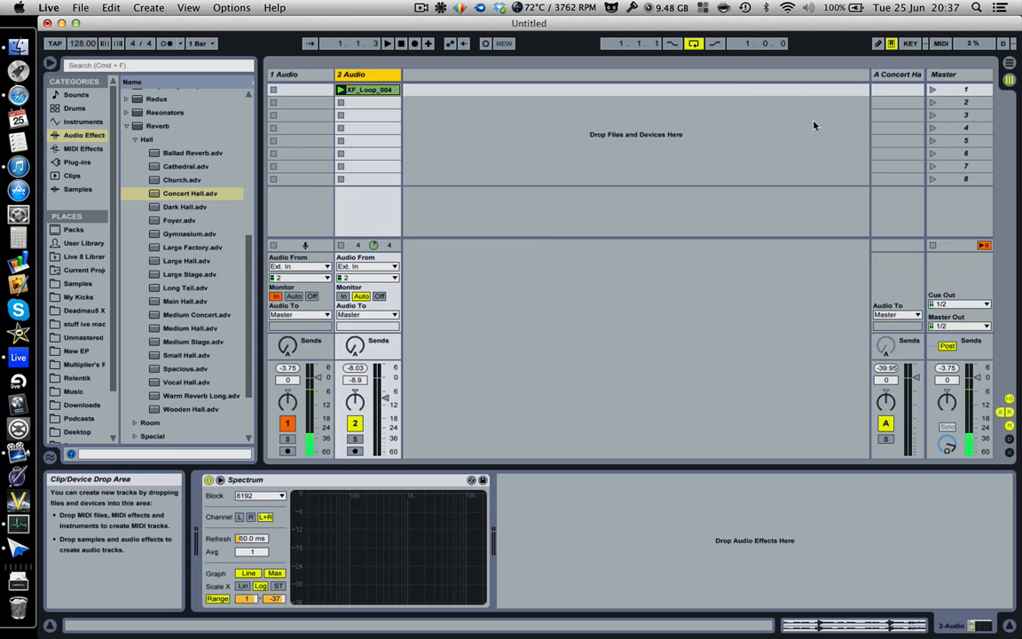
{"action": "left_click", "coordinate": [898, 75]}
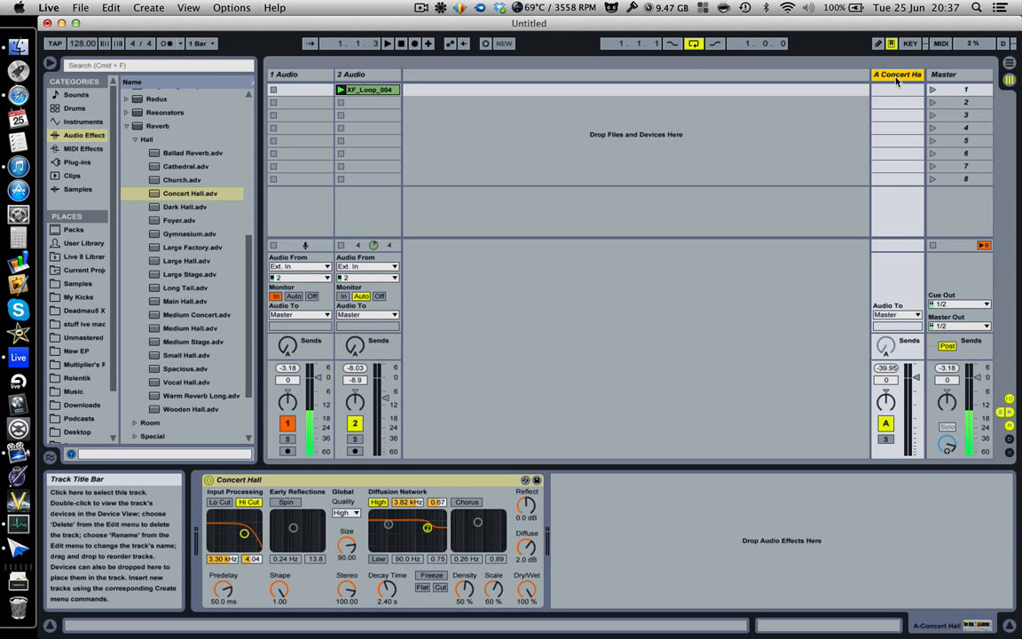
{"action": "left_click", "coordinate": [353, 75]}
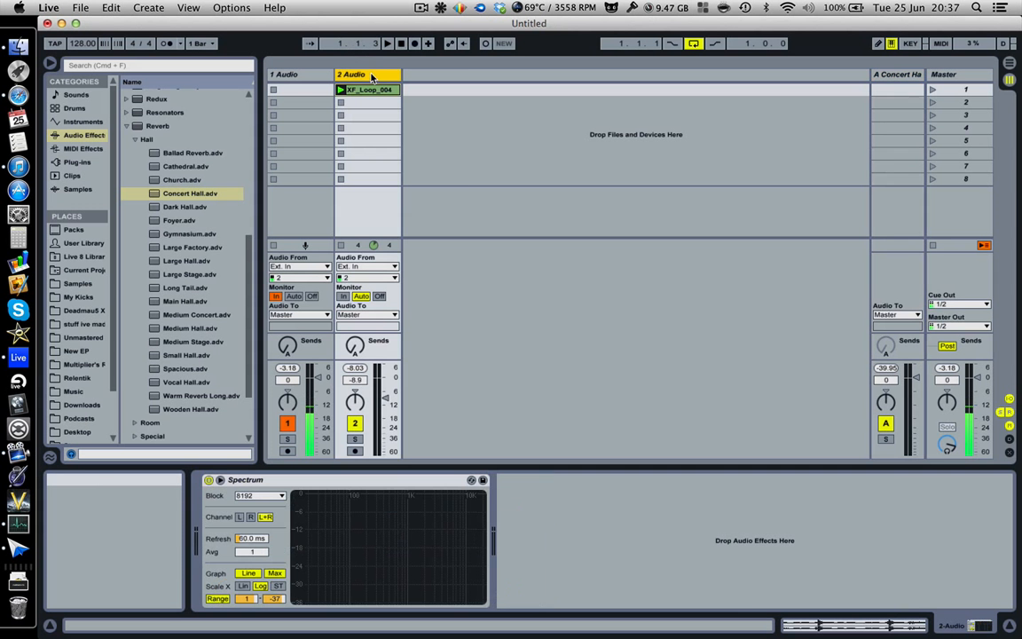
{"action": "left_click_drag", "start_coordinate": [168, 199], "coordinate": [528, 541]}
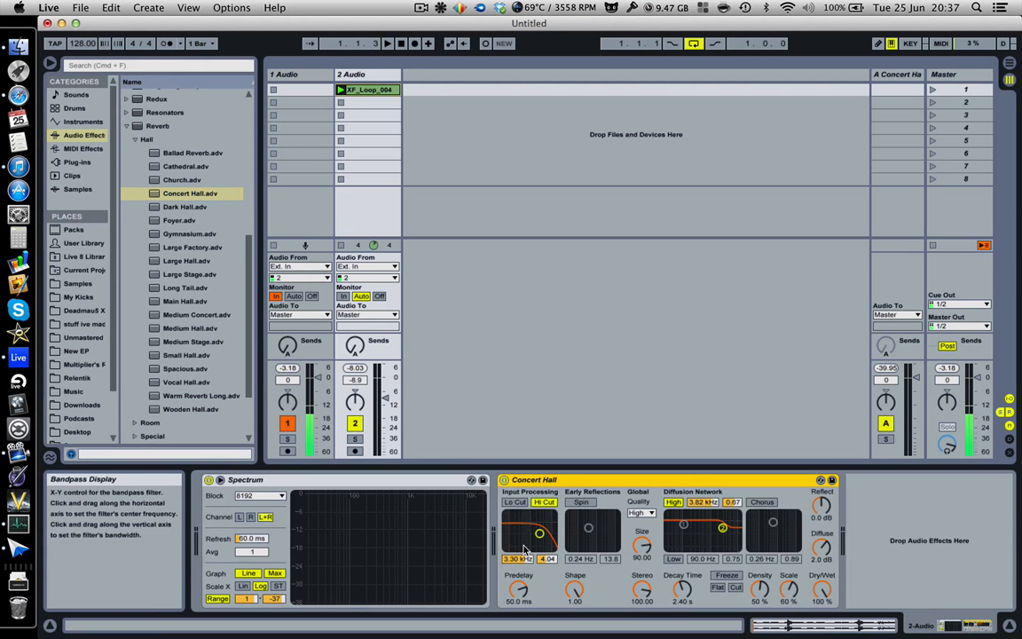
{"action": "key", "text": "Delete"}
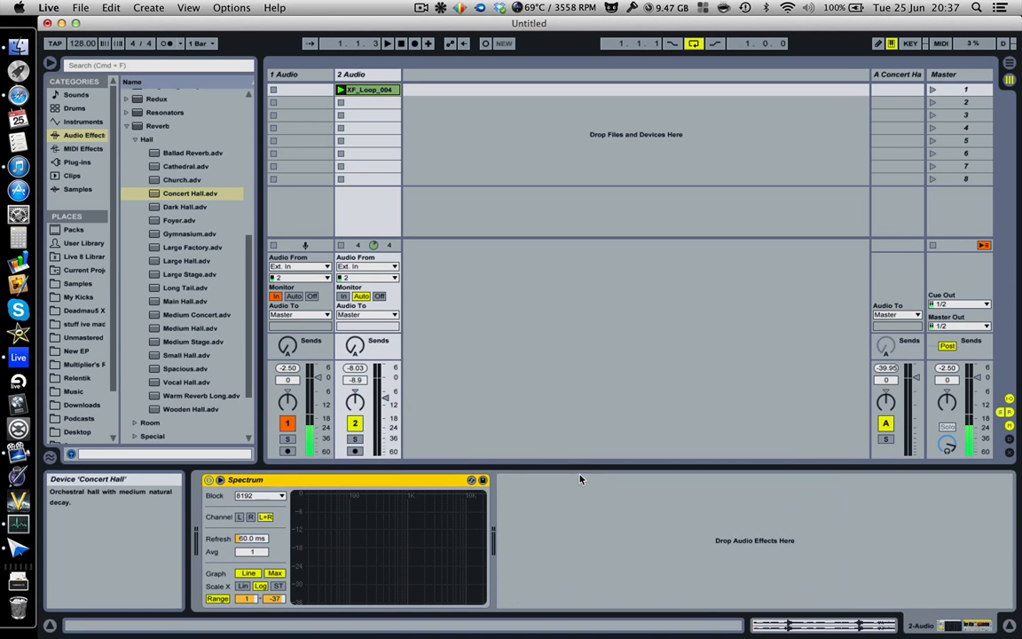
Examine the devices on the Concert Hall return track and on the 2 Audio track.
{"action": "left_click", "coordinate": [888, 78]}
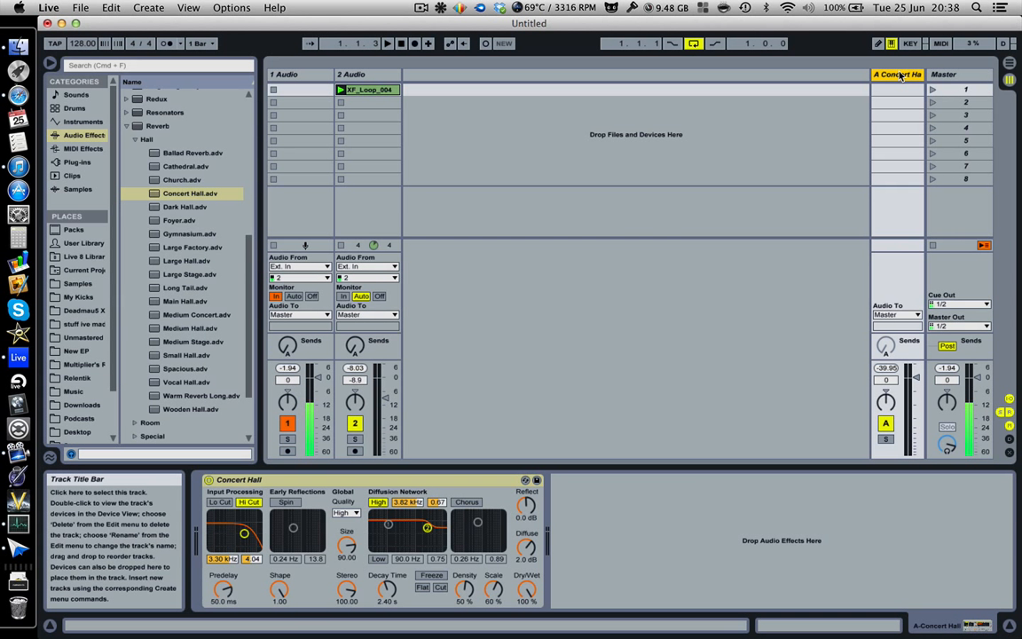
{"action": "left_click", "coordinate": [354, 73]}
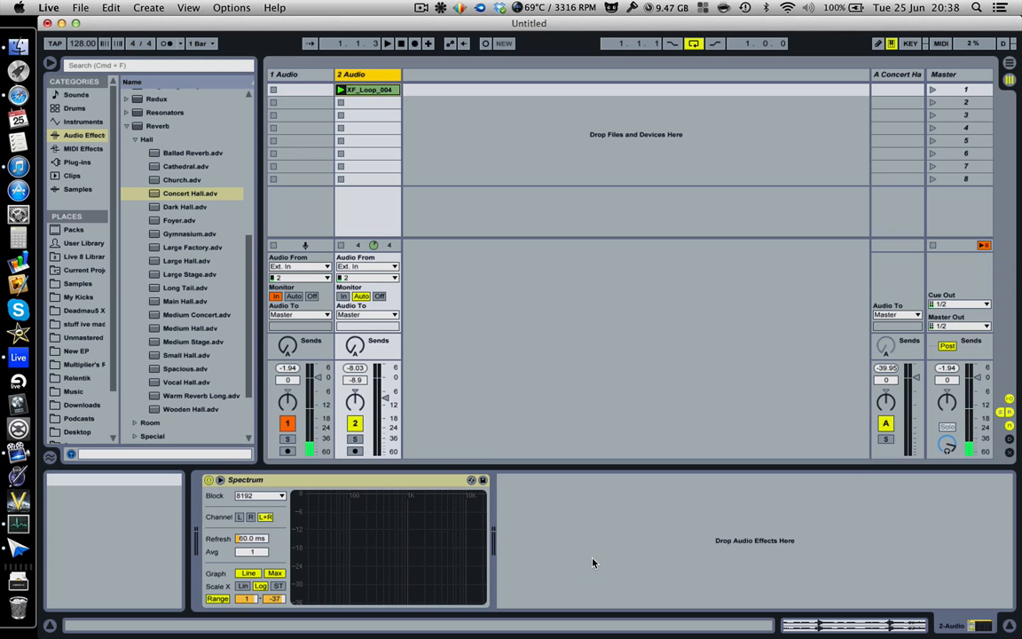
{"action": "left_click", "coordinate": [894, 76]}
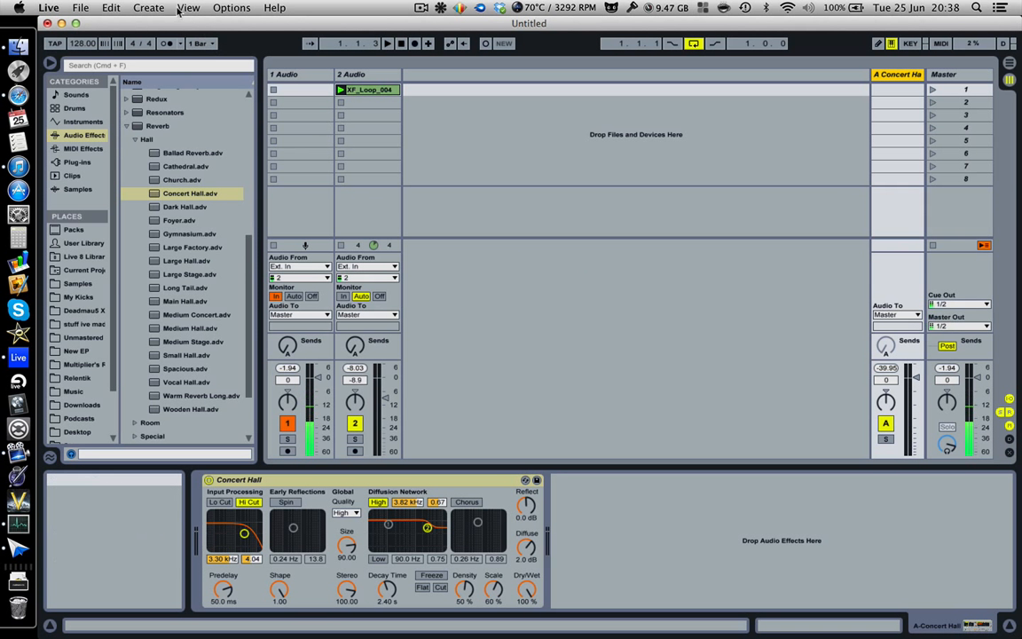
Insert a second return track, try the 2 Audio track's send B at 0 dB, and delete that return track.
{"action": "left_click", "coordinate": [148, 7]}
{"action": "left_click", "coordinate": [239, 146]}
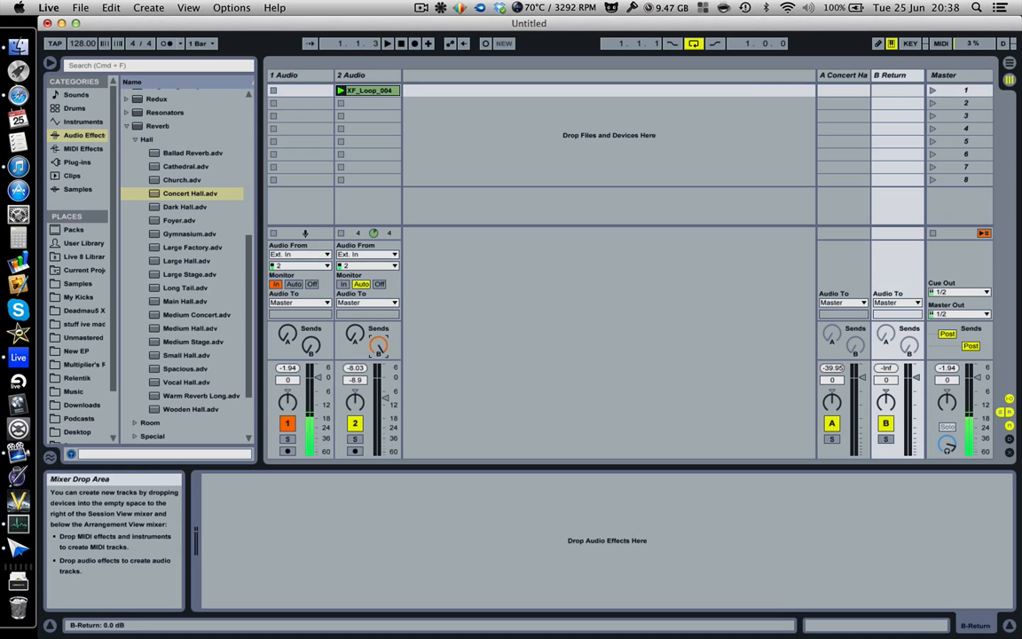
{"action": "left_click_drag", "start_coordinate": [377, 354], "coordinate": [378, 267]}
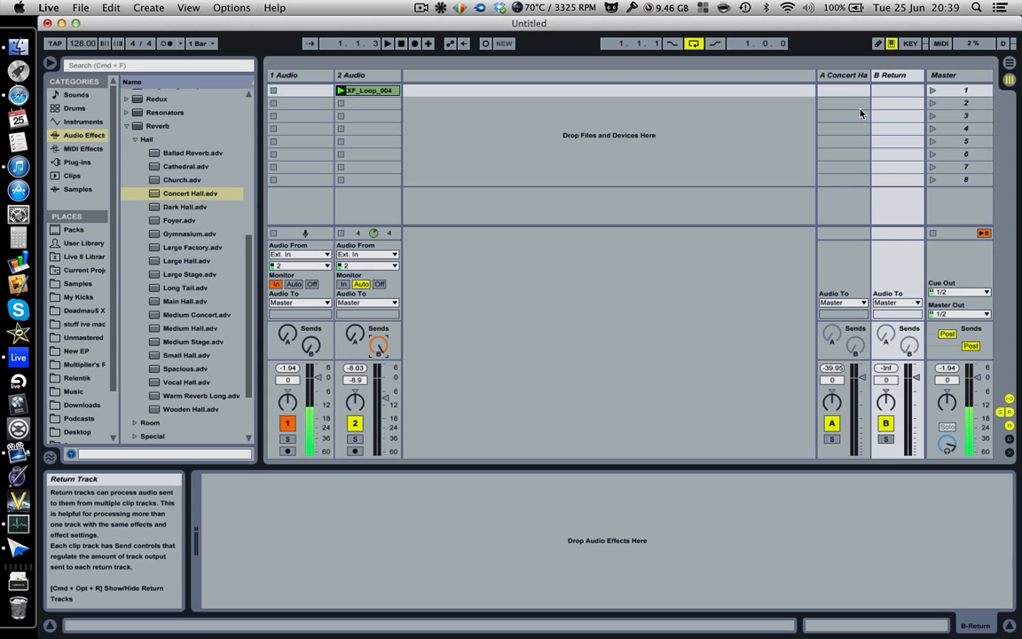
{"action": "left_click", "coordinate": [887, 77]}
{"action": "key", "text": "Delete"}
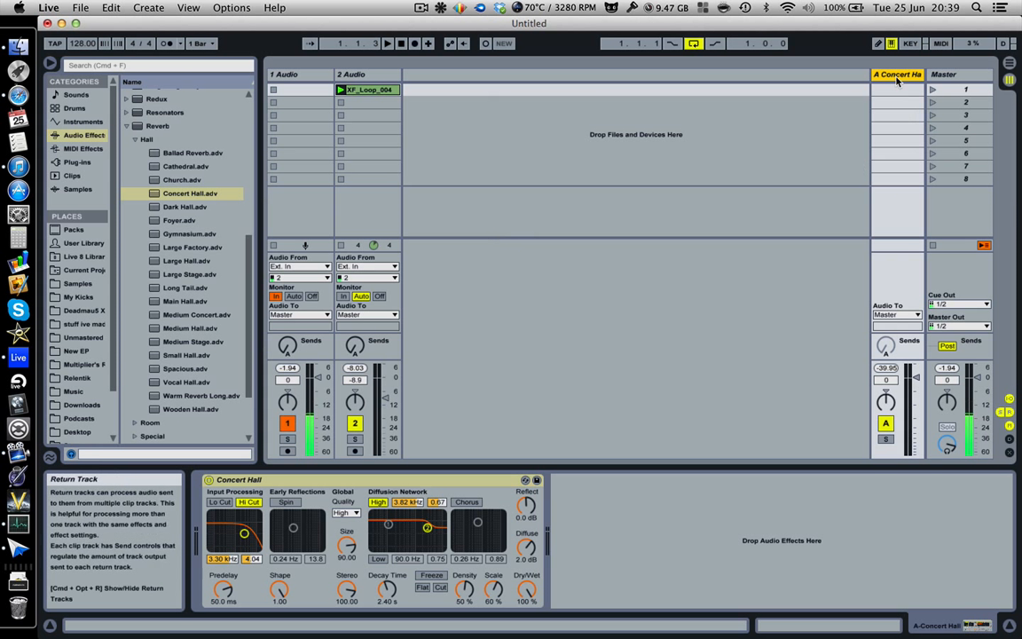
Demonstrate hiding the mixer's return tracks and send section, and show both again.
{"action": "left_click", "coordinate": [1007, 411]}
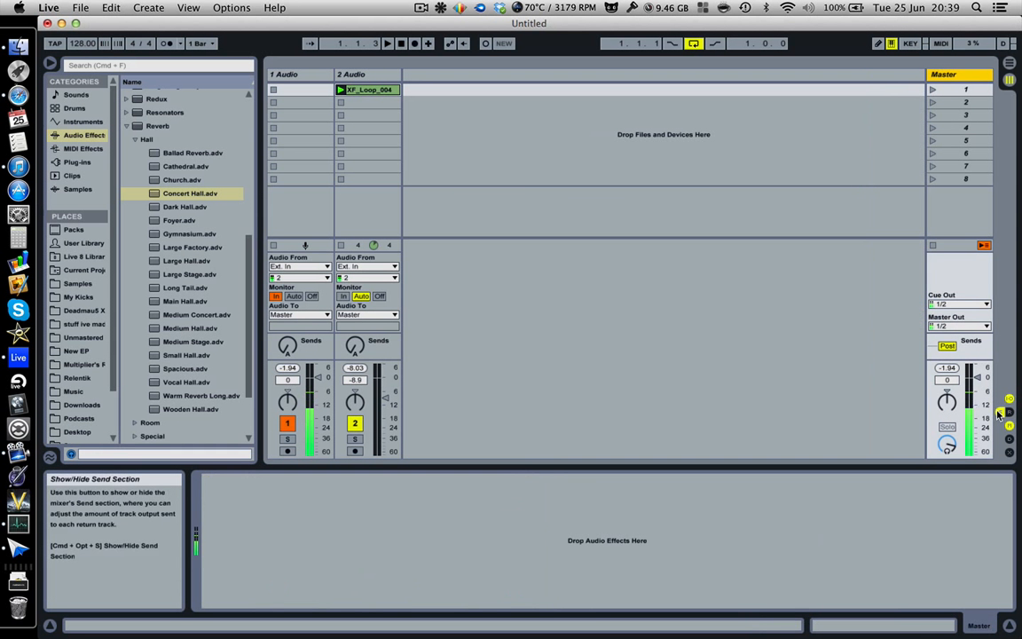
{"action": "left_click", "coordinate": [1006, 412]}
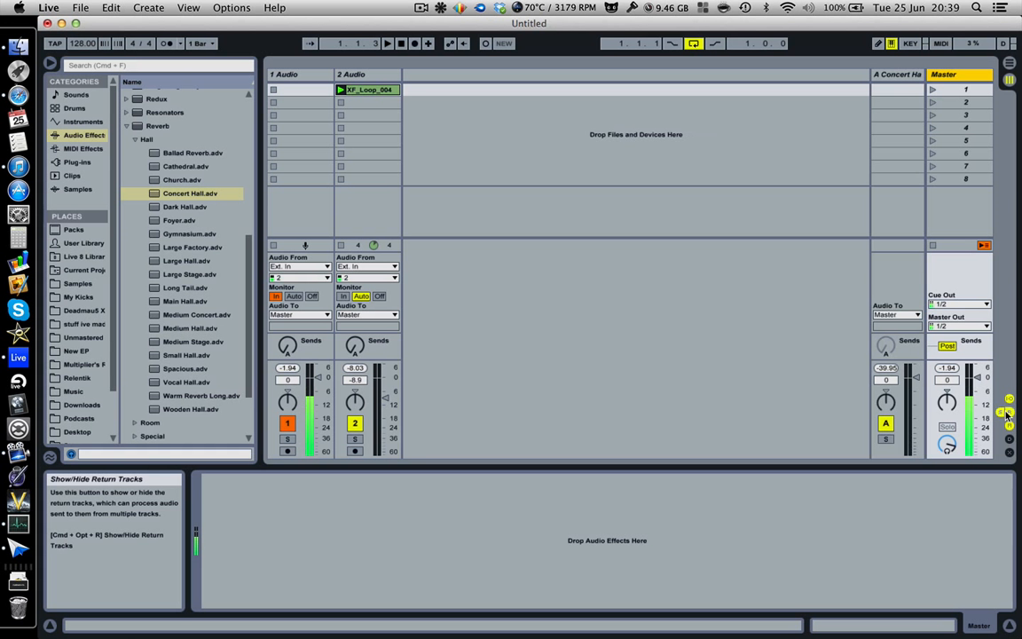
{"action": "left_click", "coordinate": [1006, 412]}
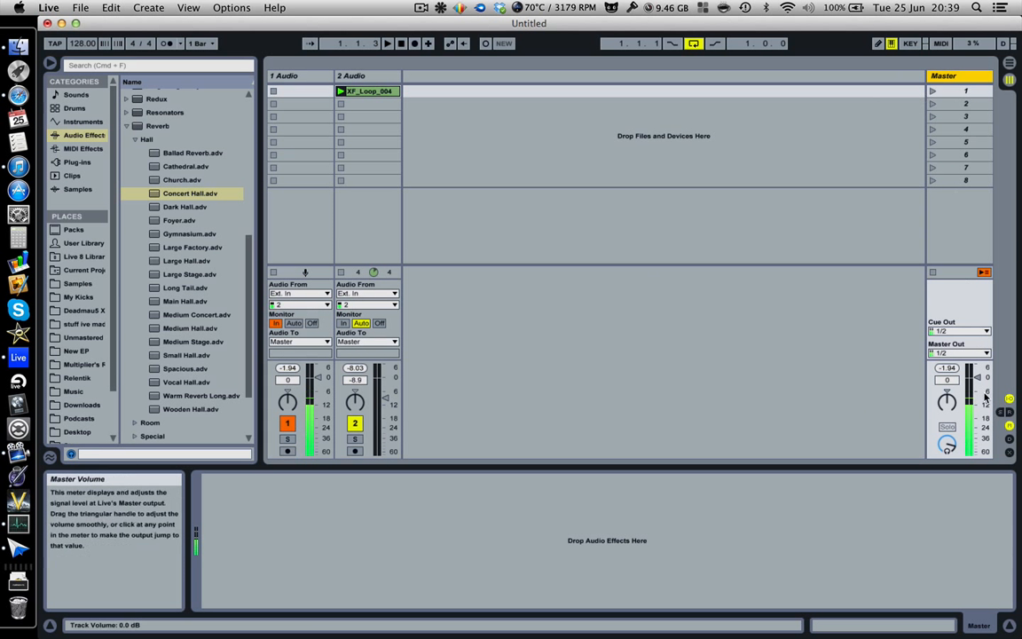
{"action": "left_click", "coordinate": [1007, 411]}
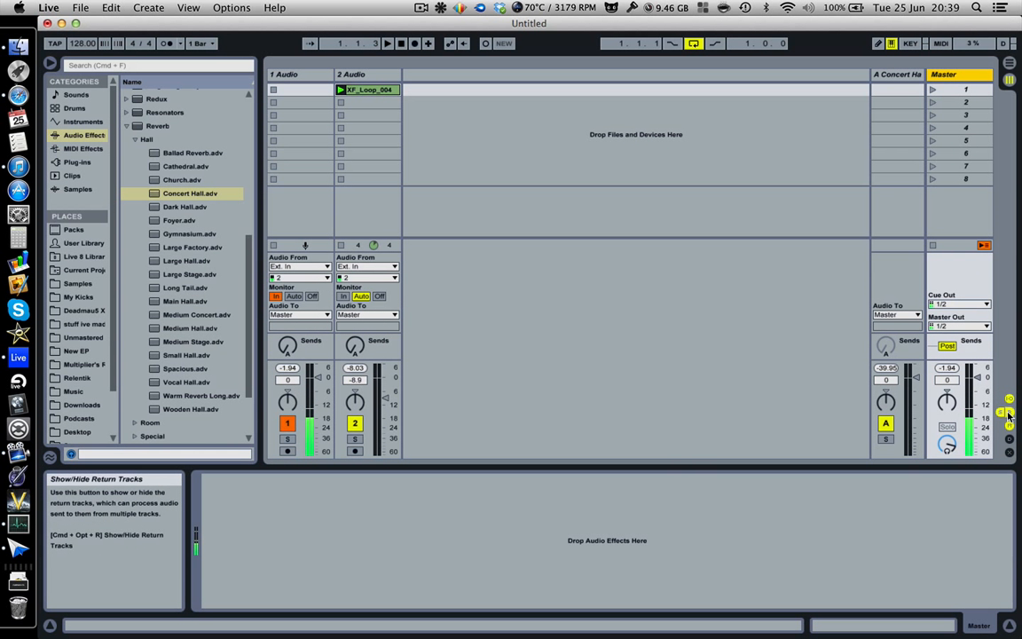
{"action": "left_click", "coordinate": [1007, 413]}
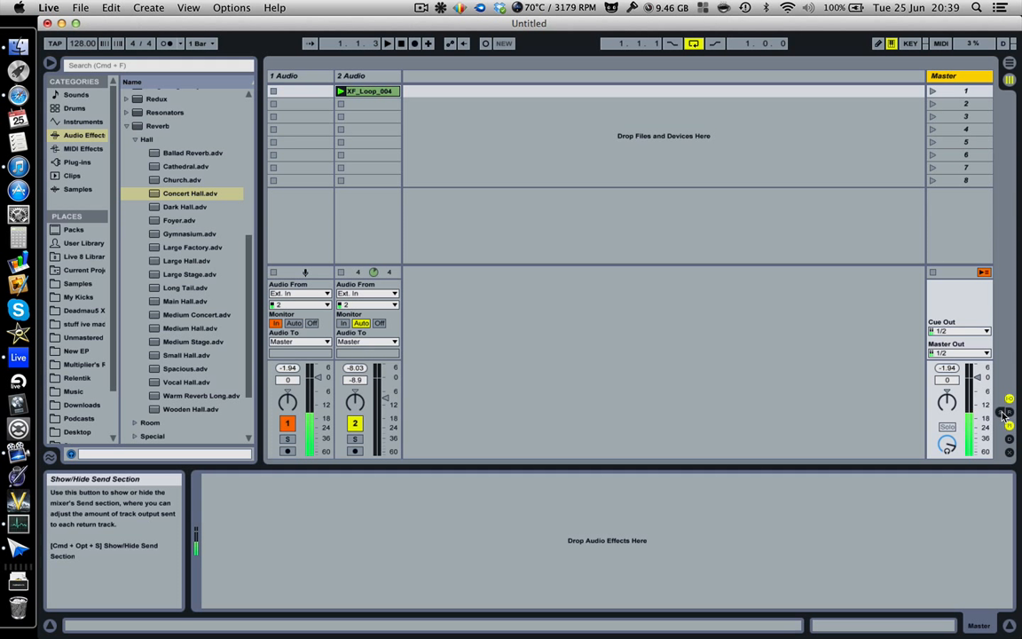
{"action": "left_click", "coordinate": [1007, 413]}
Toggle the mixer, In/Out, track delay and crossfader sections in turn, restoring the original view each time.
{"action": "left_click", "coordinate": [1008, 425]}
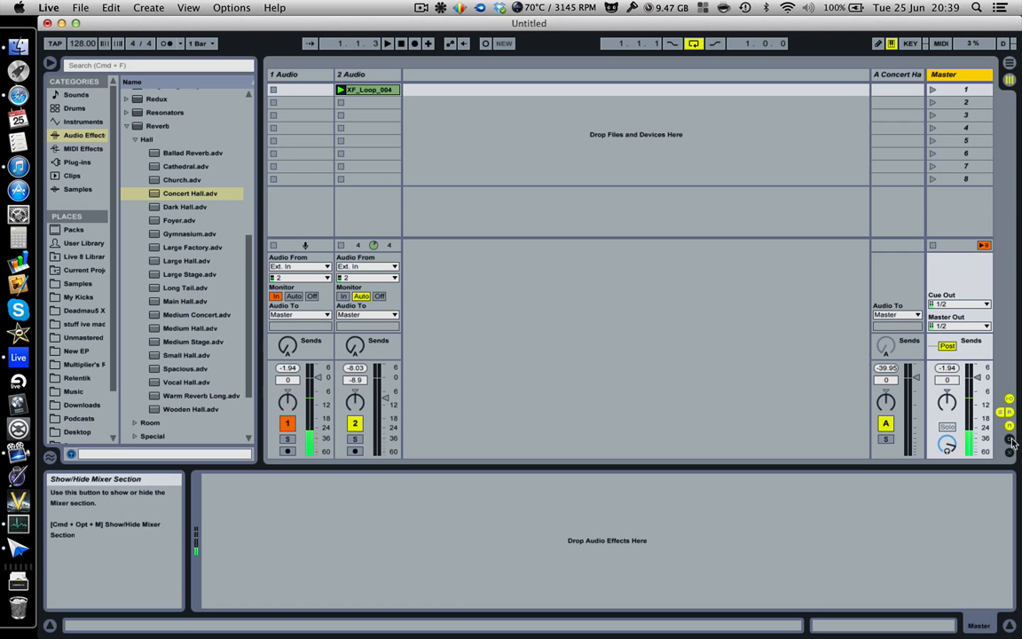
{"action": "left_click", "coordinate": [1009, 399]}
{"action": "left_click", "coordinate": [1010, 400]}
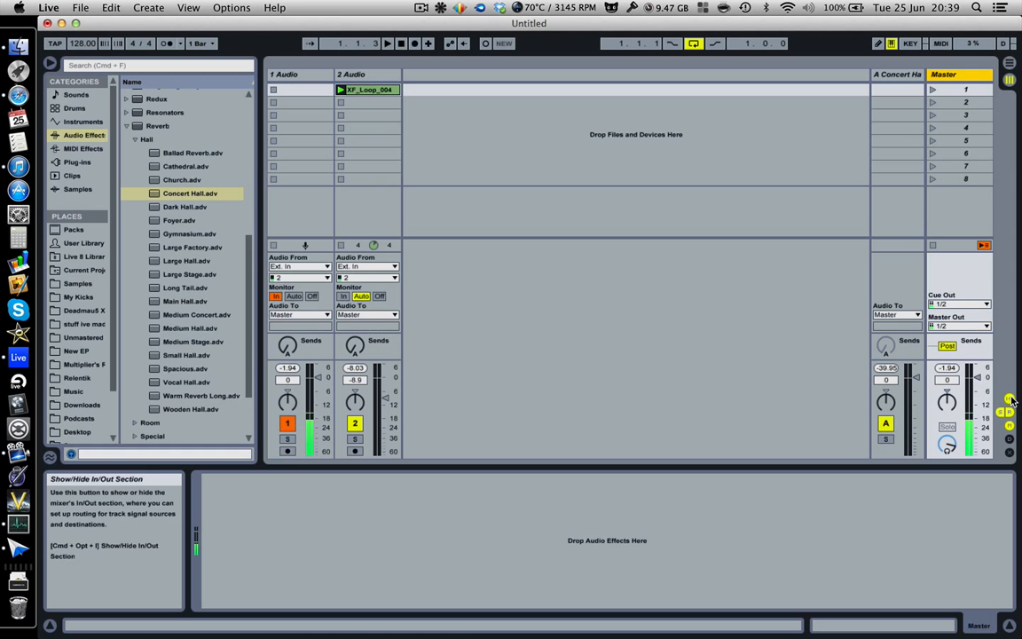
{"action": "left_click", "coordinate": [1009, 427]}
{"action": "left_click", "coordinate": [1009, 427]}
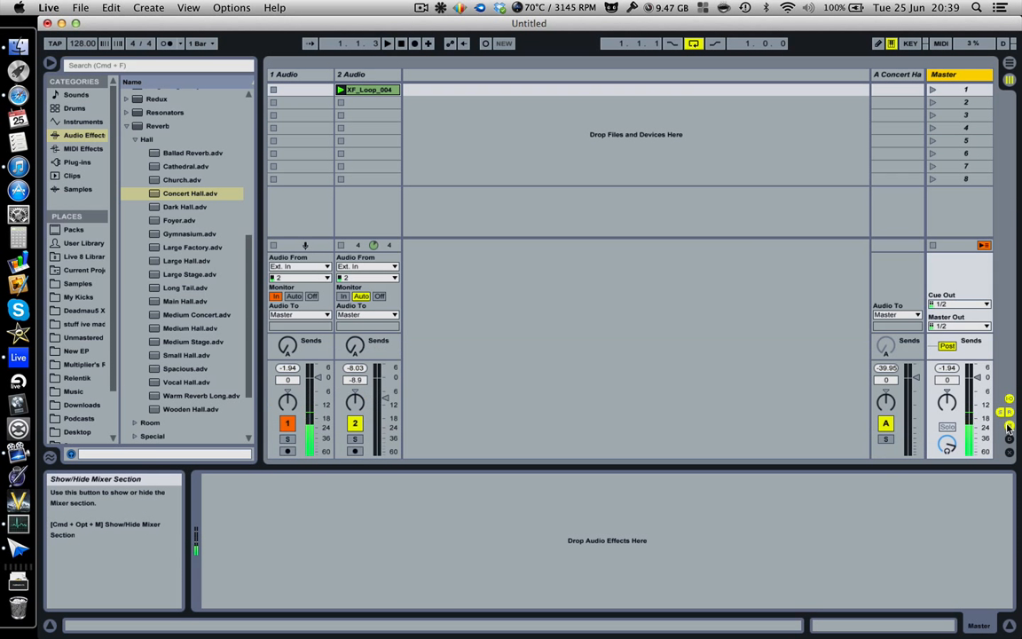
{"action": "left_click", "coordinate": [1008, 426]}
{"action": "left_click", "coordinate": [1008, 427]}
{"action": "left_click", "coordinate": [1008, 441]}
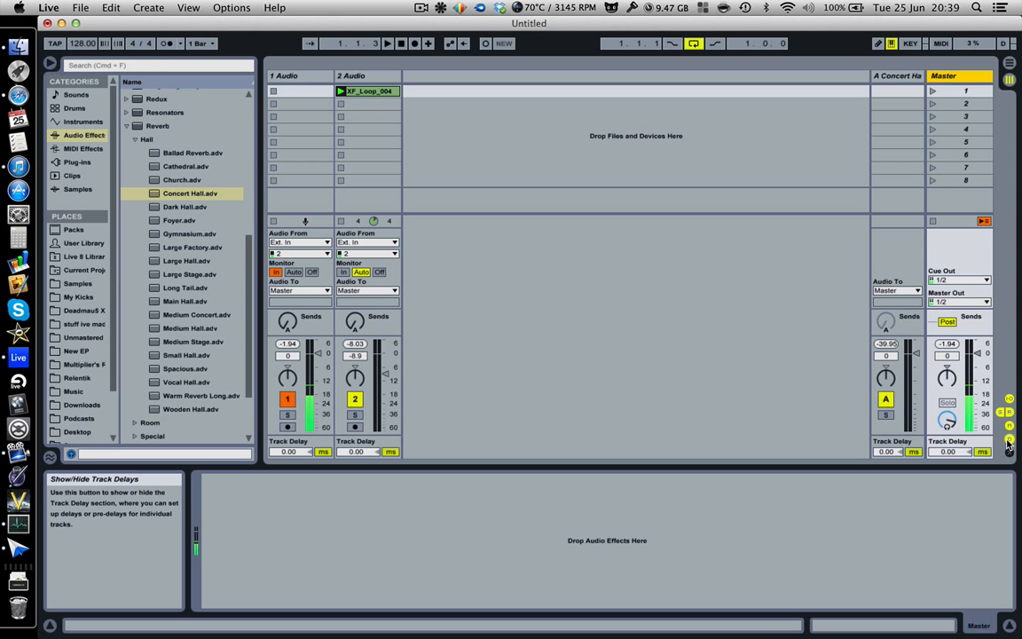
{"action": "left_click", "coordinate": [1009, 442]}
{"action": "left_click", "coordinate": [1010, 454]}
{"action": "left_click", "coordinate": [1010, 454]}
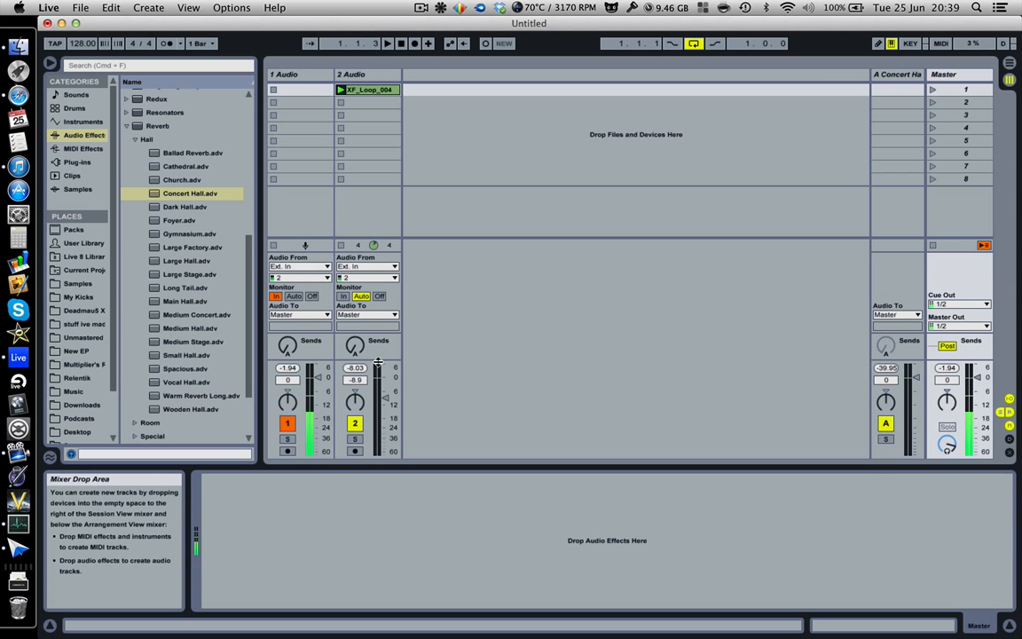
Raise the 2 Audio track's volume to -4.0 dB and reset the peak level indicator of the 1 Audio track.
{"action": "left_click_drag", "start_coordinate": [378, 362], "coordinate": [378, 388]}
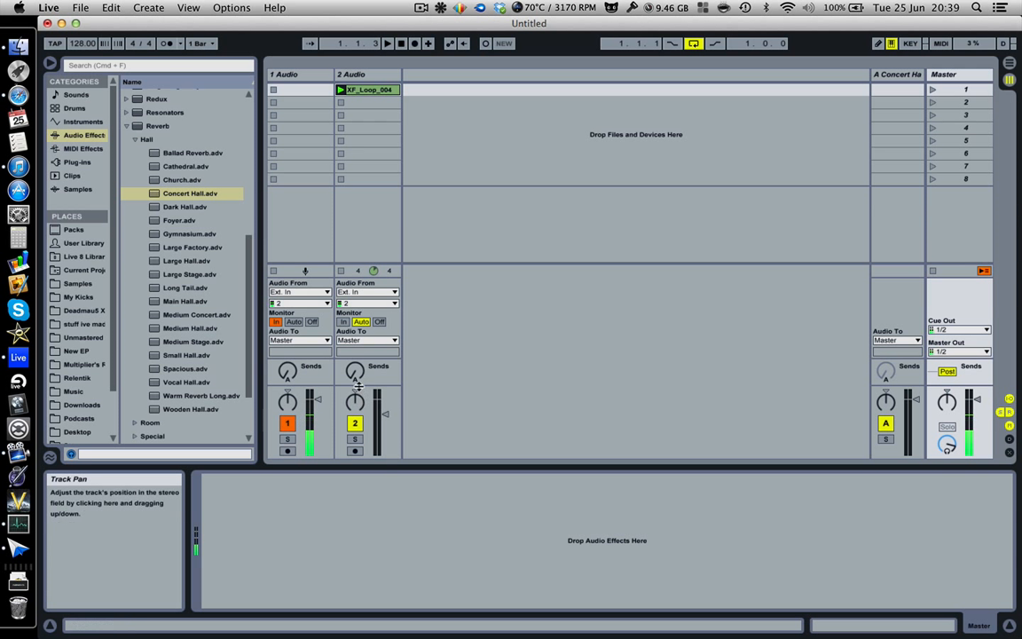
{"action": "left_click_drag", "start_coordinate": [357, 384], "coordinate": [355, 359]}
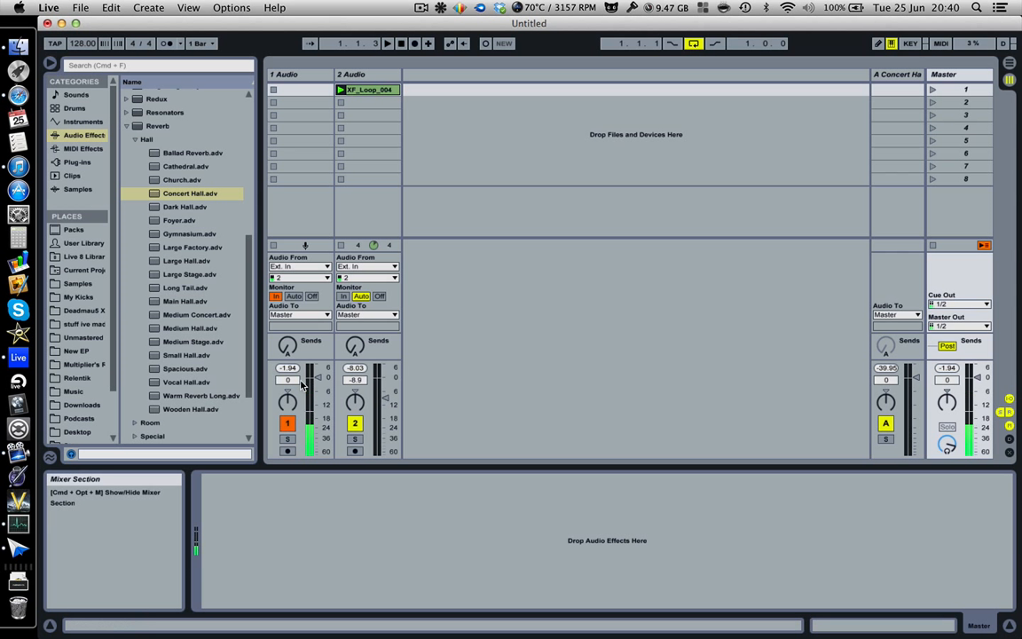
{"action": "left_click_drag", "start_coordinate": [385, 397], "coordinate": [385, 390]}
{"action": "left_click", "coordinate": [361, 381]}
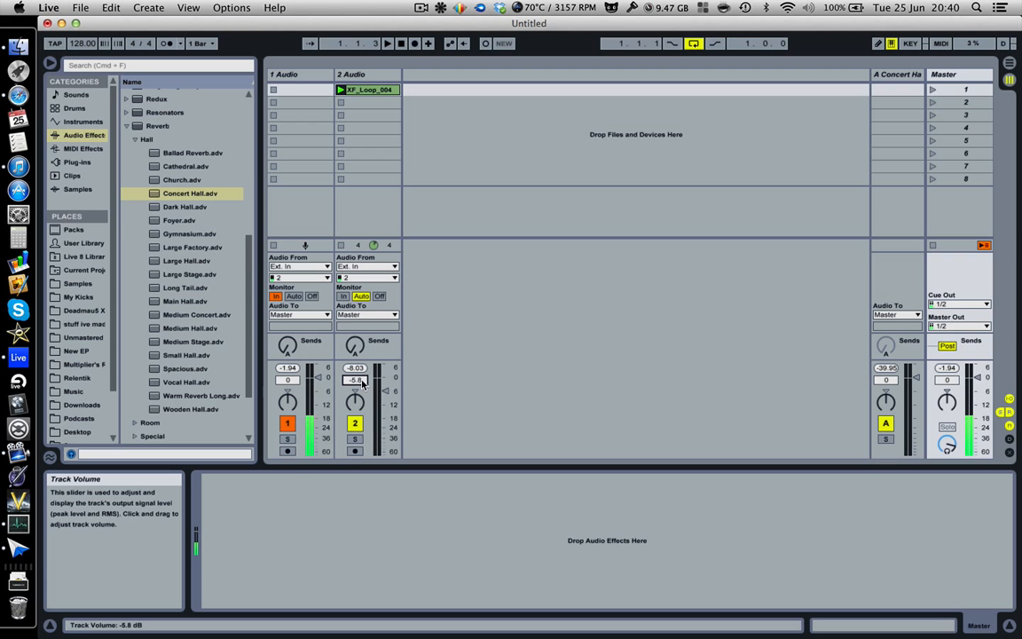
{"action": "key", "text": "Up"}
{"action": "key", "text": "Up"}
{"action": "key", "text": "Up"}
{"action": "key", "text": "Up"}
{"action": "left_click", "coordinate": [296, 369]}
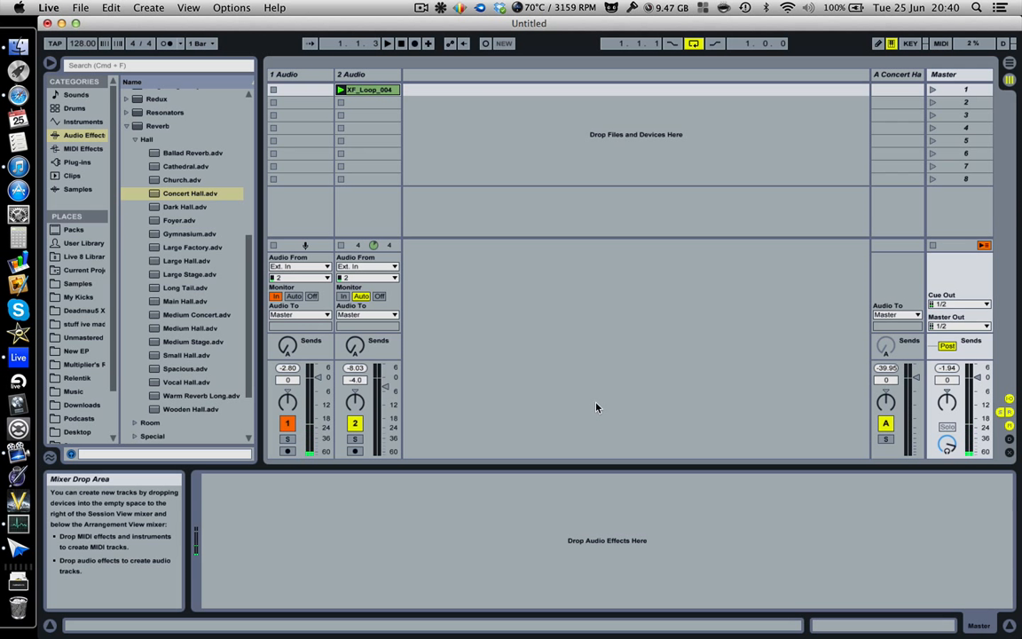
{"action": "left_click", "coordinate": [423, 8]}
{"action": "left_click", "coordinate": [399, 10]}
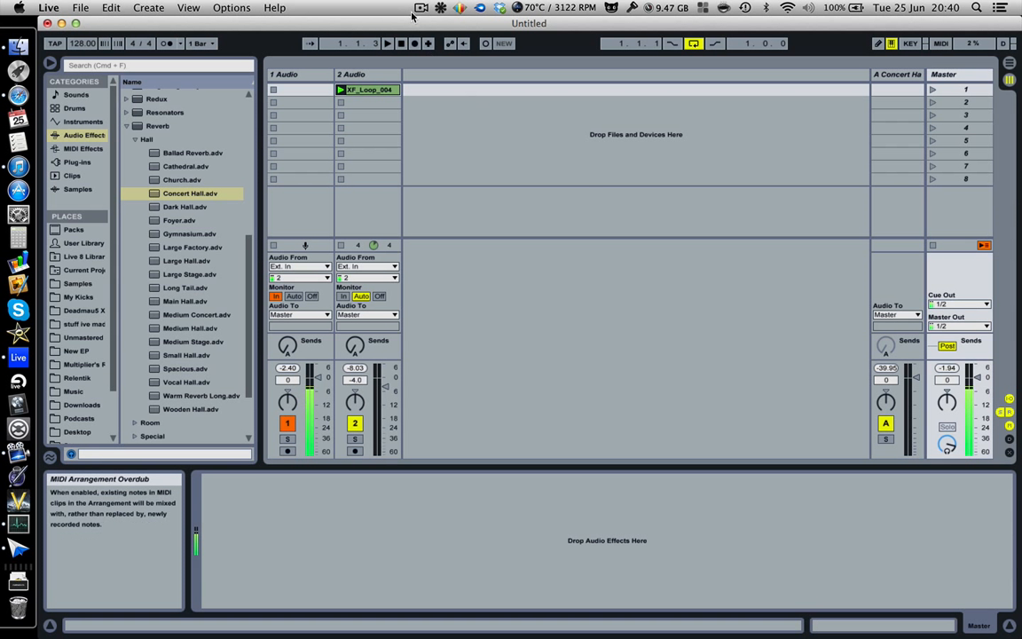
{"action": "left_click_drag", "start_coordinate": [414, 21], "coordinate": [415, 24]}
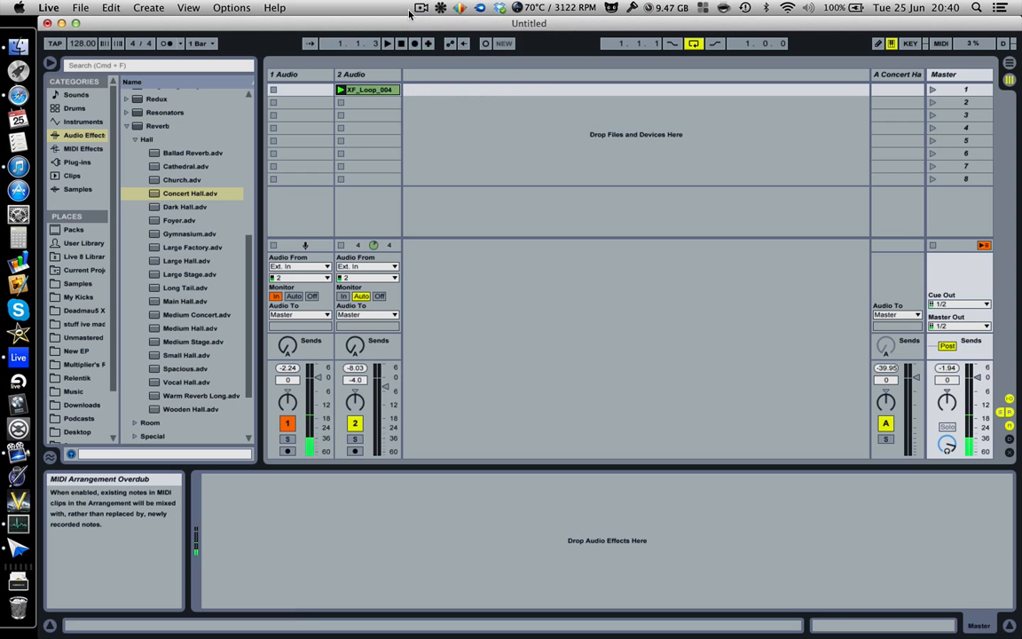
{"action": "left_click", "coordinate": [421, 8]}
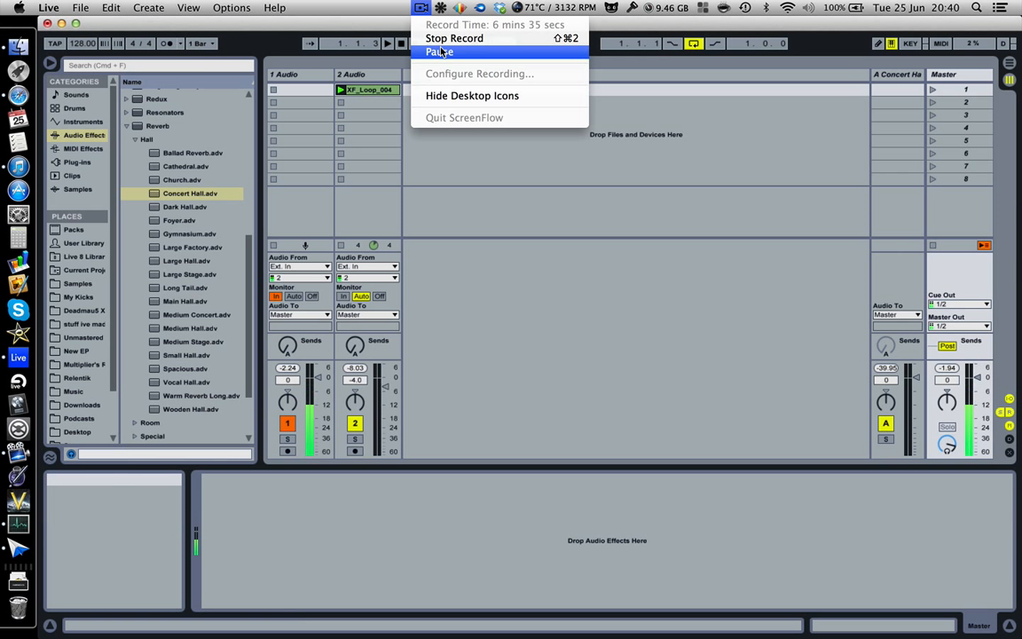